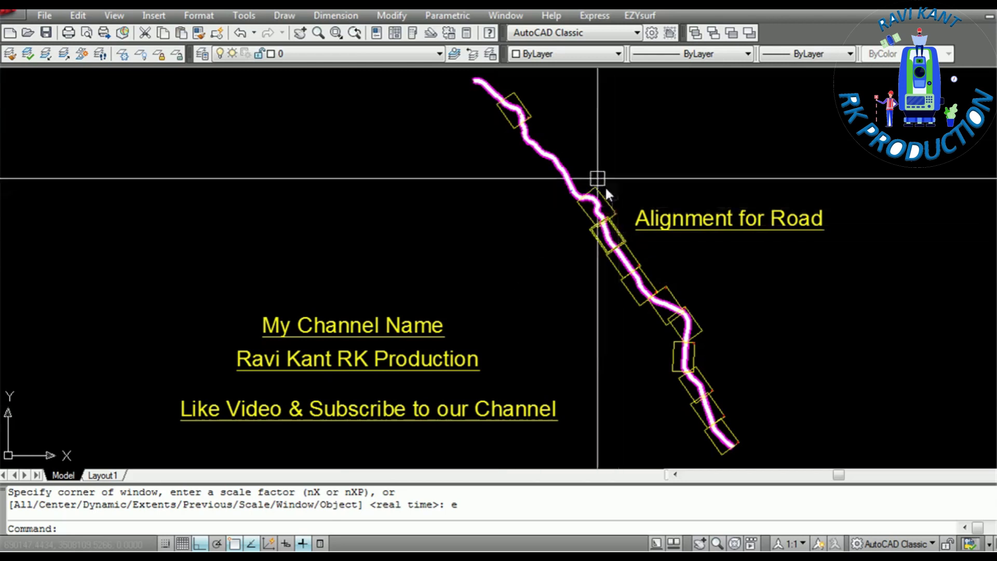
Zoom in and select the first yellow sheet frame, confirming it sits on the no_print layer.
scroll(708, 263, up, 5)
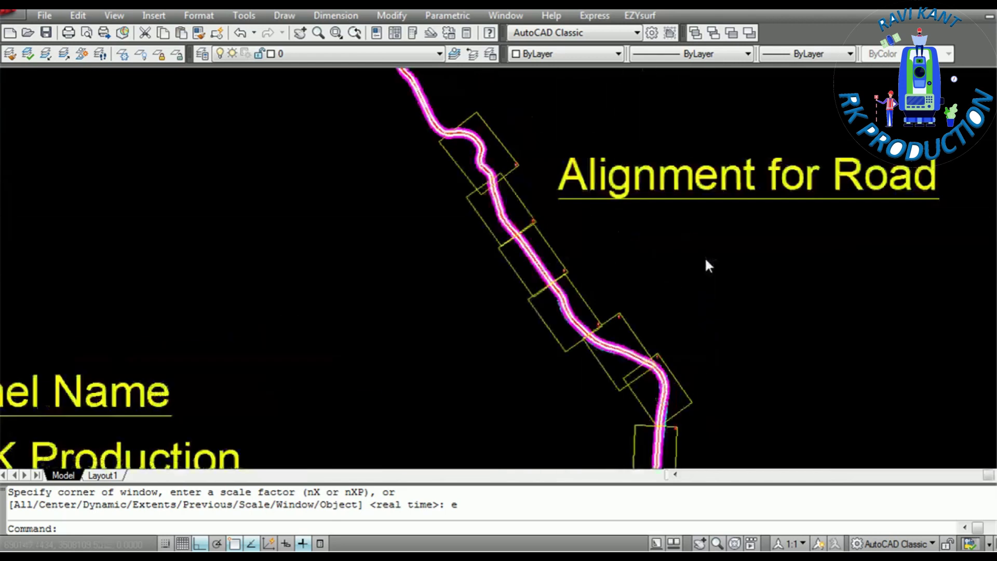
scroll(381, 210, down, 4)
scroll(375, 196, up, 4)
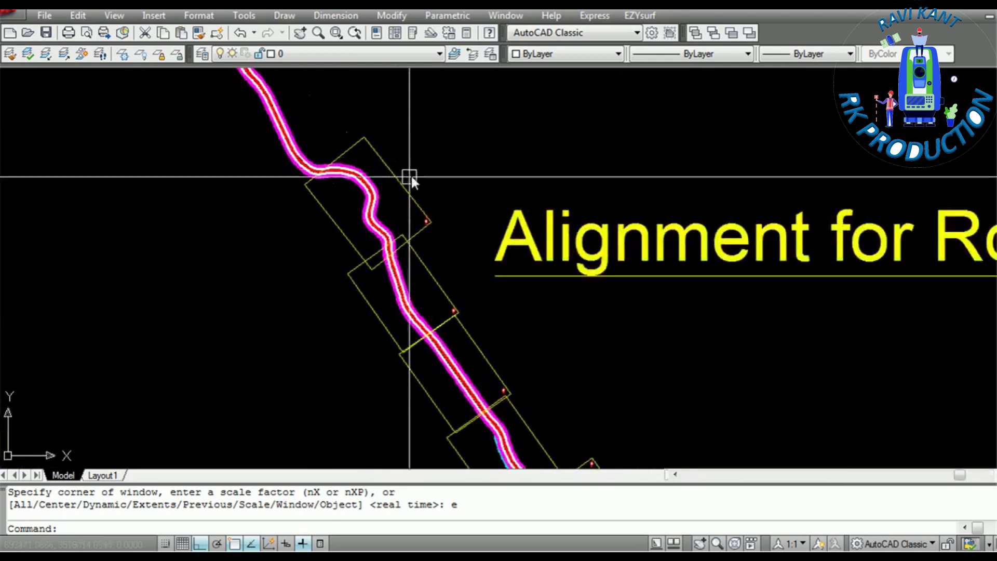
click(401, 185)
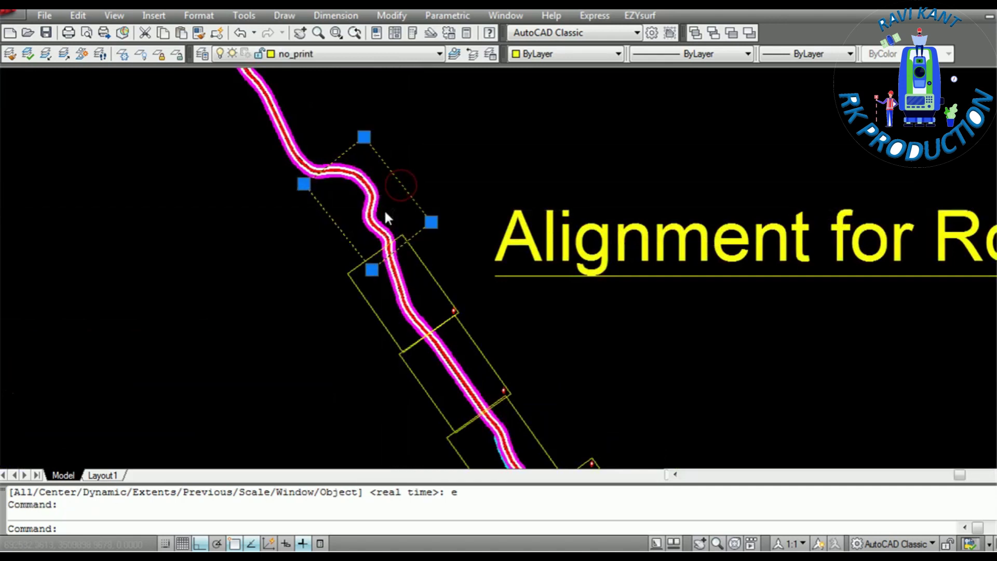
scroll(387, 210, down, 3)
scroll(377, 215, up, 3)
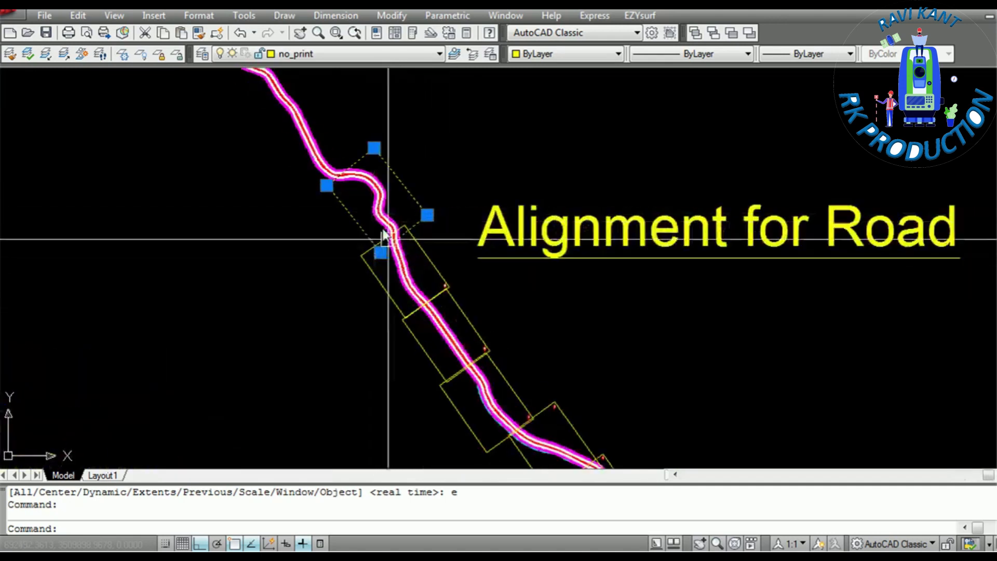
scroll(441, 280, down, 3)
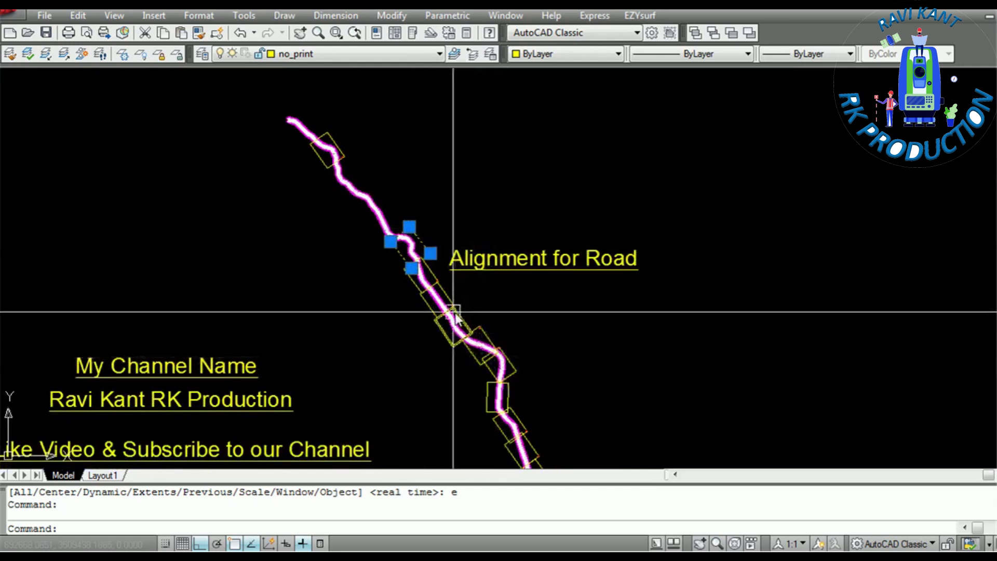
scroll(417, 265, up, 5)
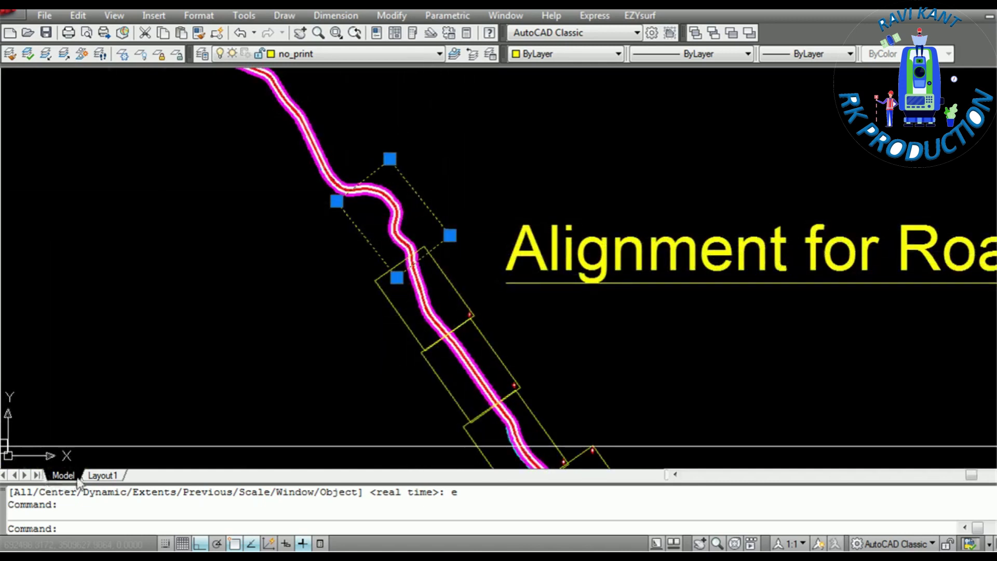
Toggle between the Layout1 sheet and the Model road alignment drawing, ending on Model.
click(103, 475)
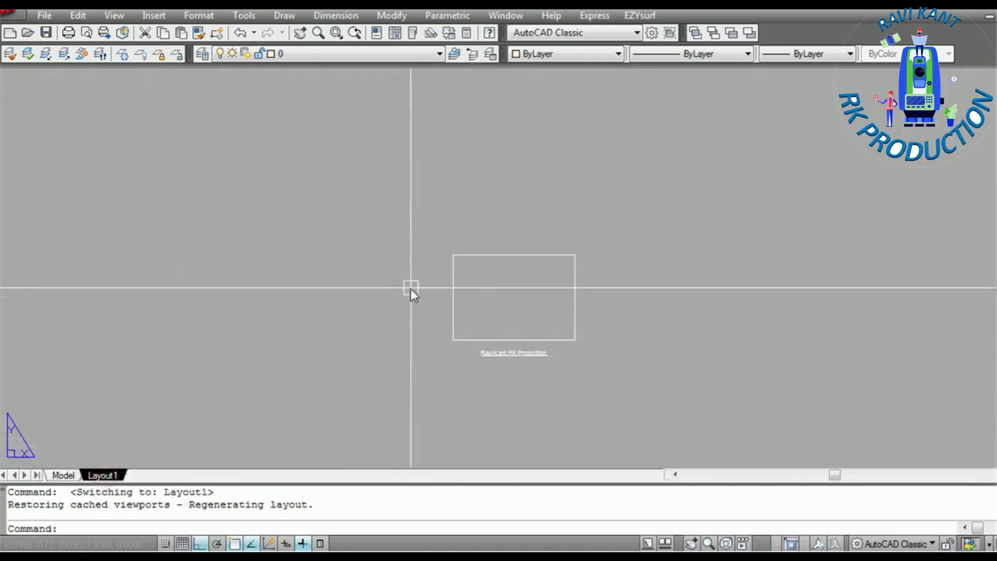
scroll(410, 288, down, 4)
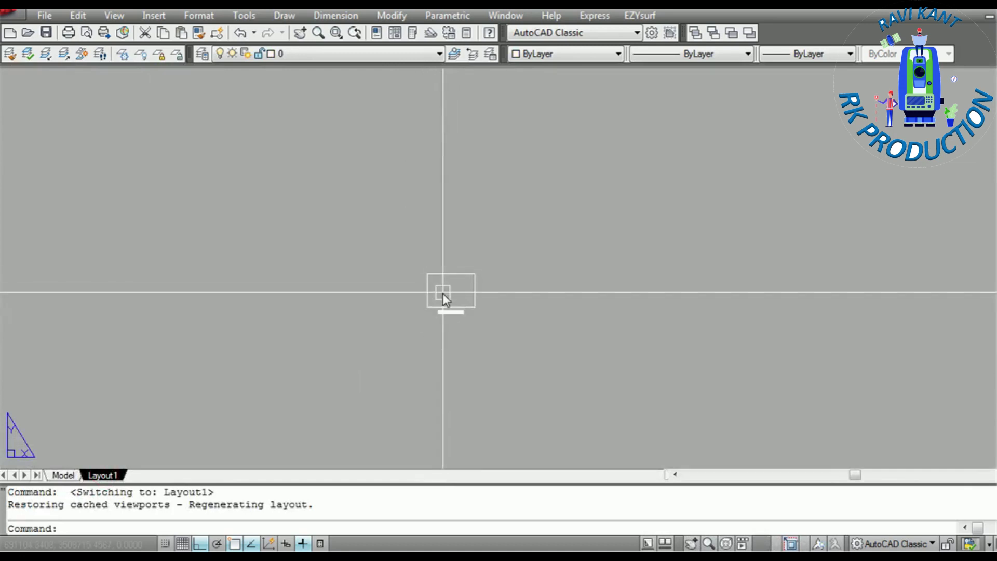
click(58, 475)
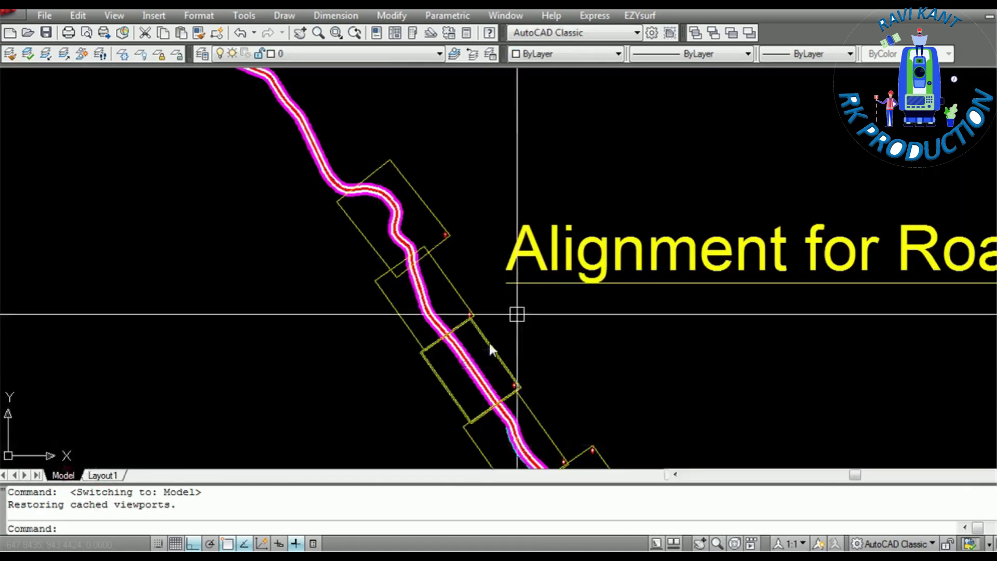
click(106, 477)
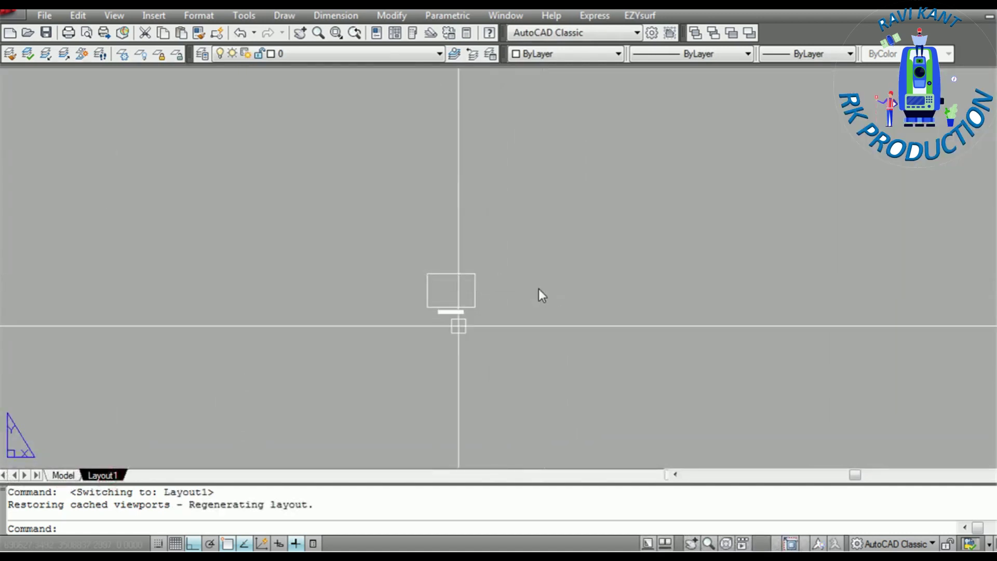
click(64, 475)
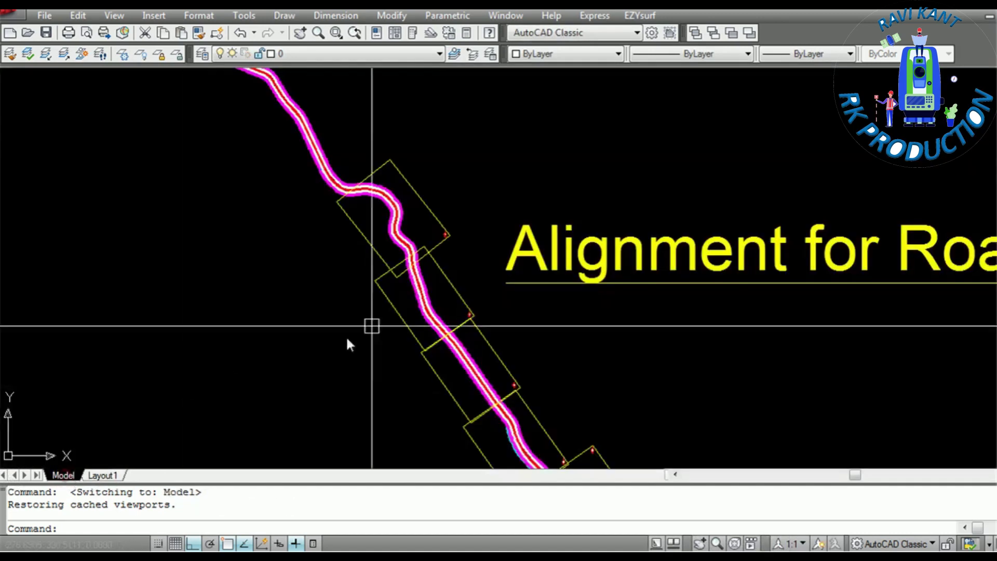
scroll(467, 183, up, 3)
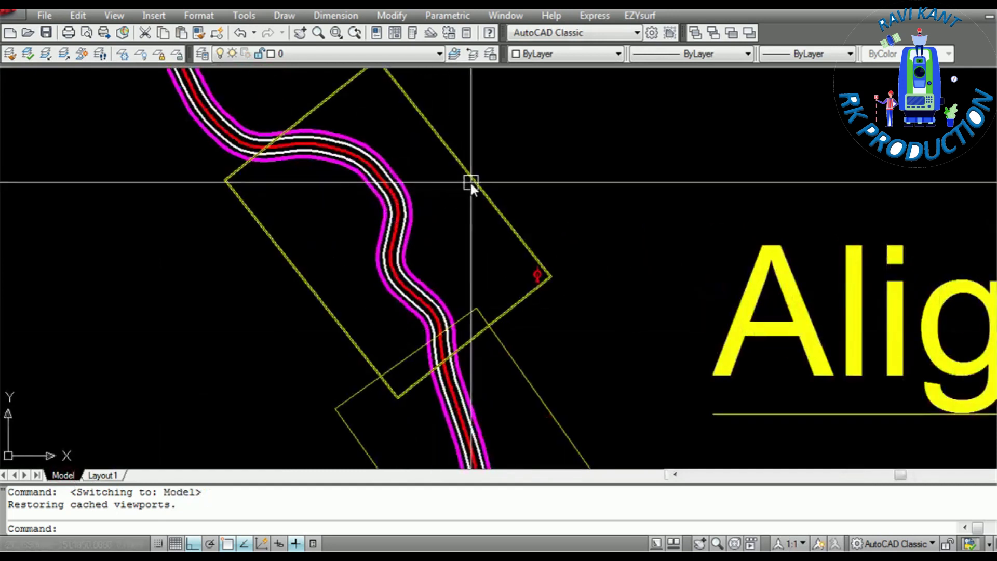
Reselect the first sheet frame in Model, then switch to the Layout1 paper sheet.
click(469, 181)
scroll(409, 219, down, 2)
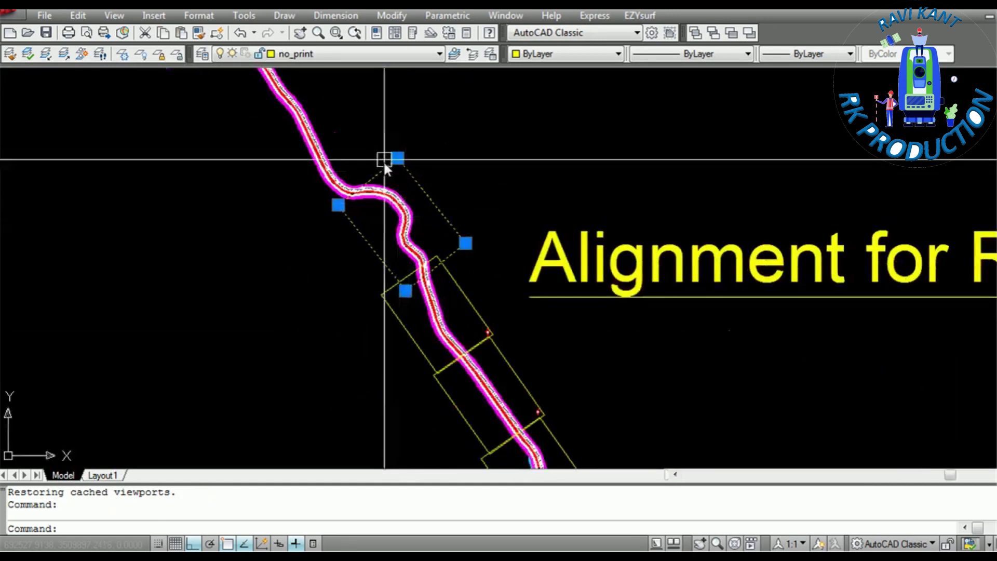
scroll(445, 266, down, 3)
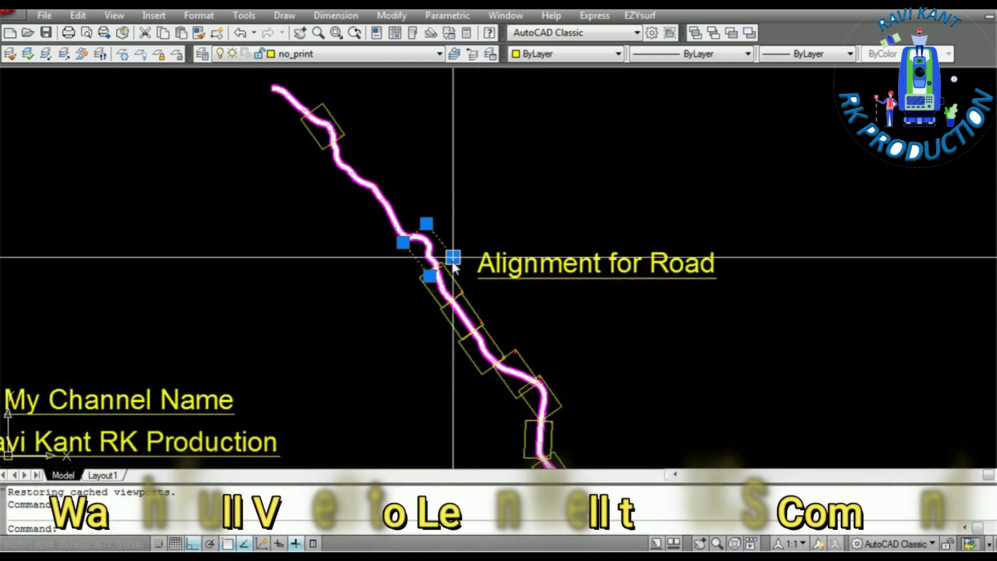
click(102, 475)
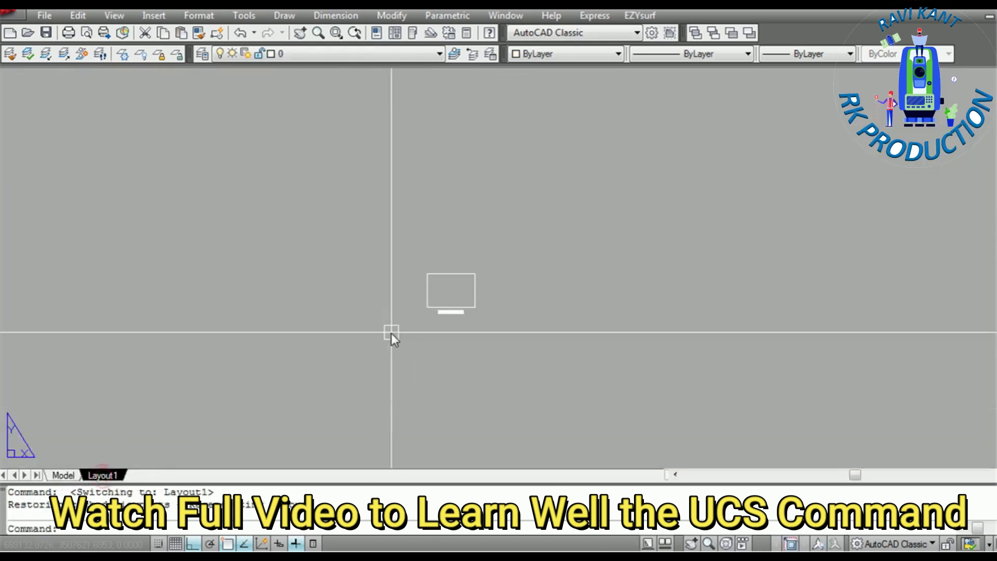
scroll(434, 300, up, 5)
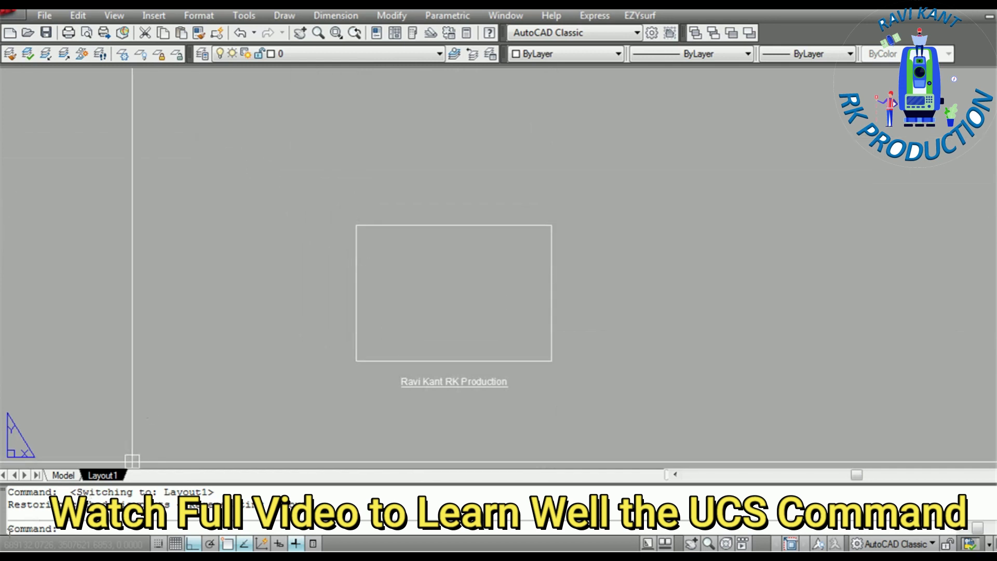
Create a single new viewport spanning the sheet rectangle's two corners, showing the road alignment.
click(115, 17)
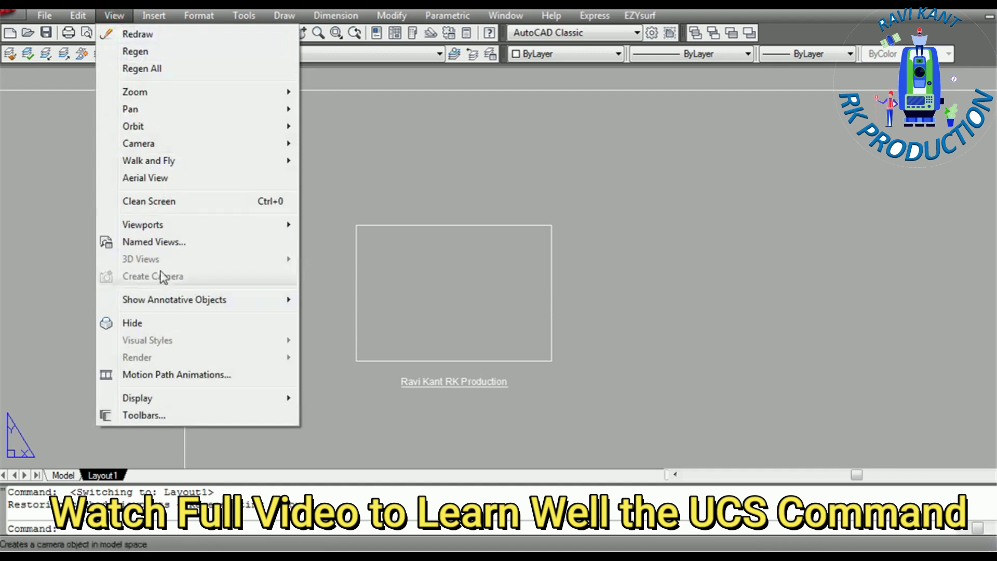
click(155, 225)
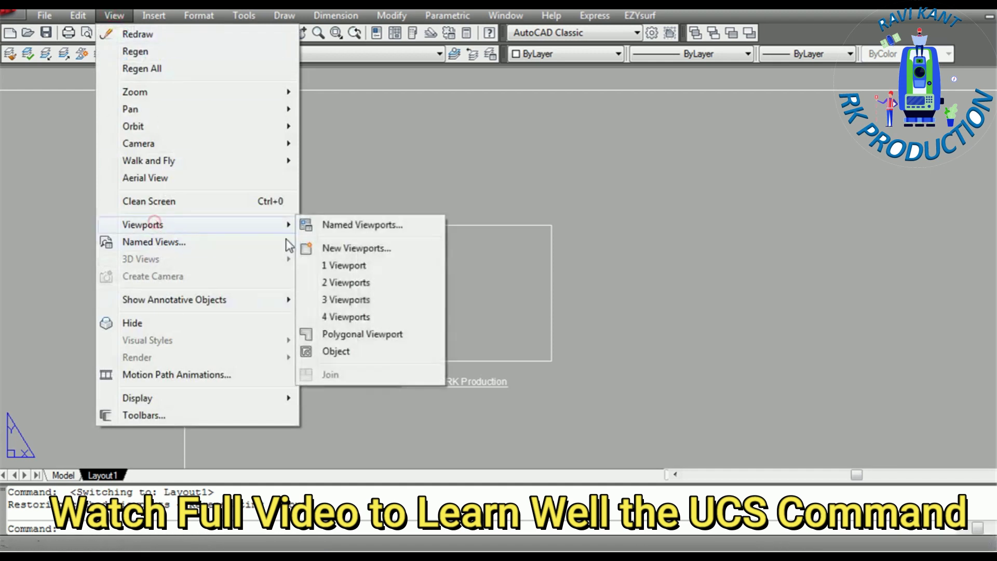
click(356, 248)
click(555, 434)
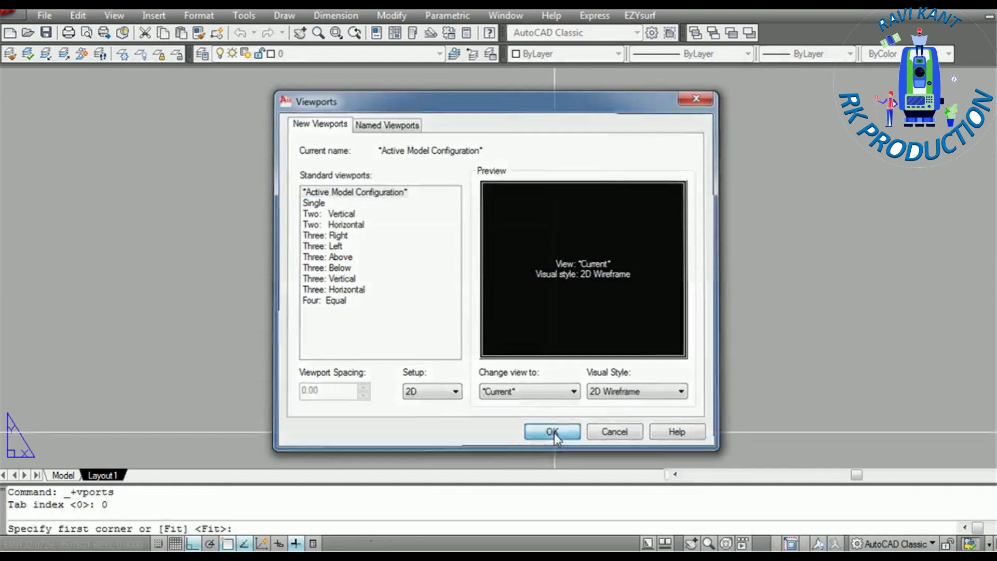
click(355, 225)
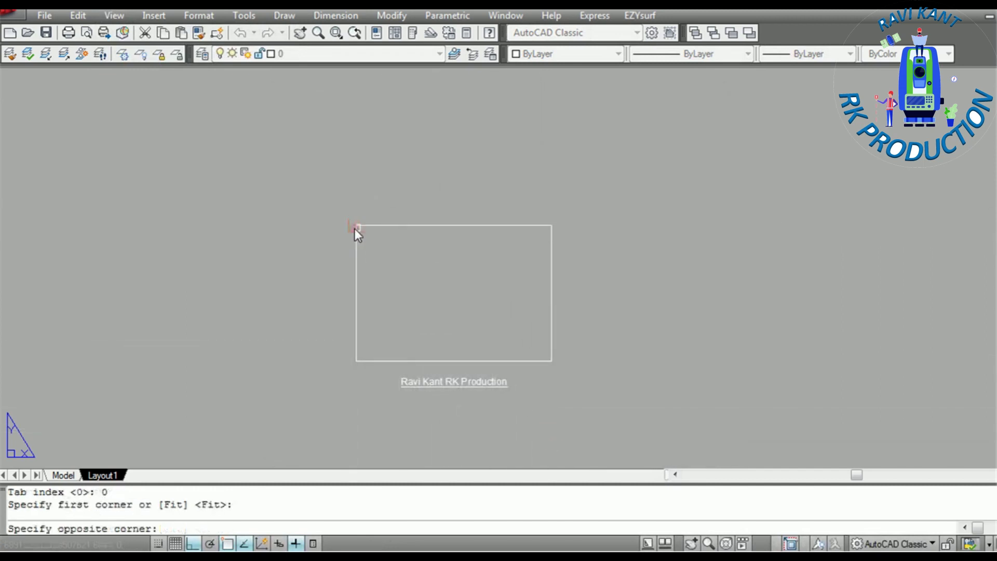
click(550, 364)
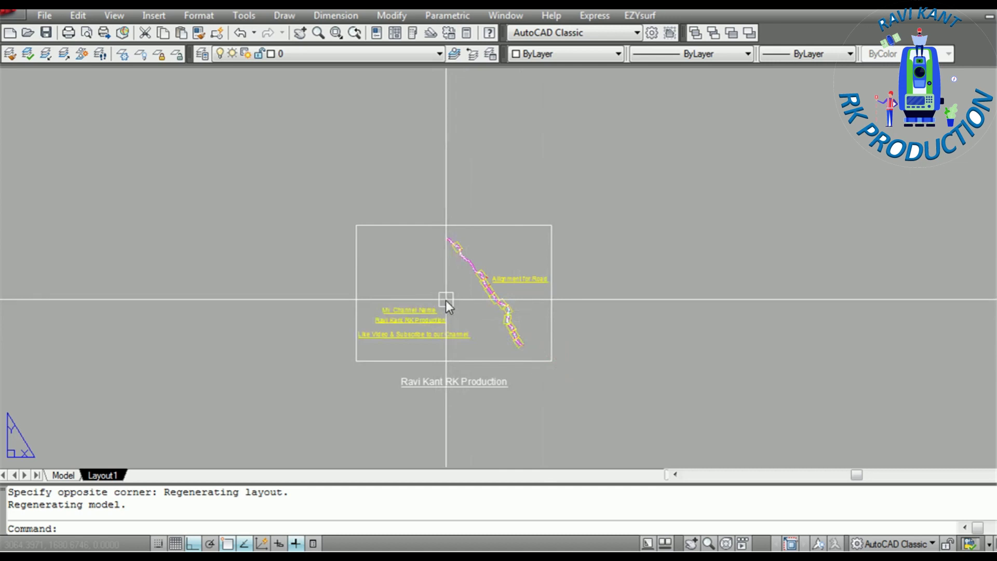
scroll(240, 272, up, 3)
scroll(244, 273, down, 2)
scroll(562, 276, up, 5)
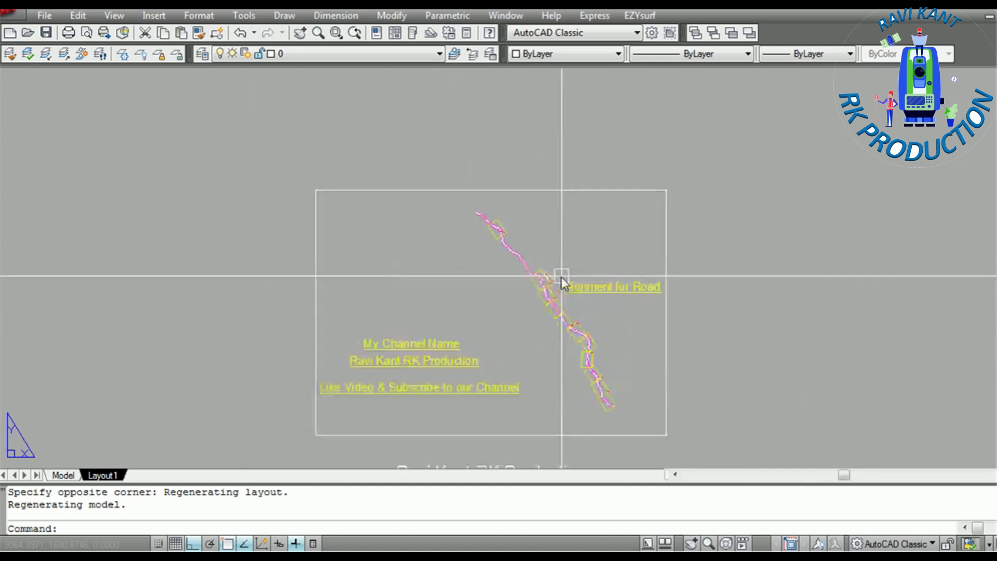
scroll(265, 306, down, 2)
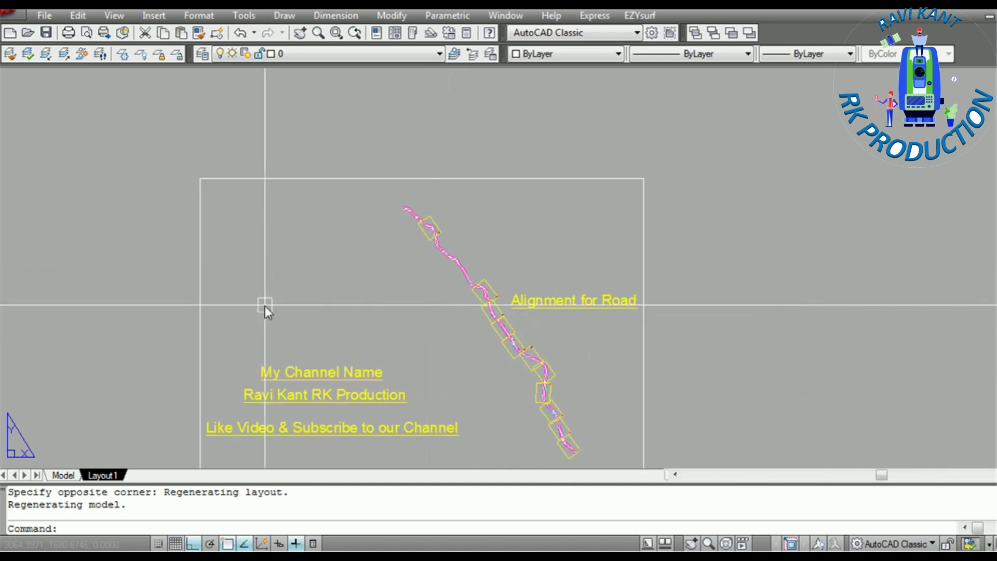
scroll(434, 222, down, 2)
scroll(289, 285, up, 4)
Enter the viewport's model space and zoom around the road alignment.
double_click(346, 288)
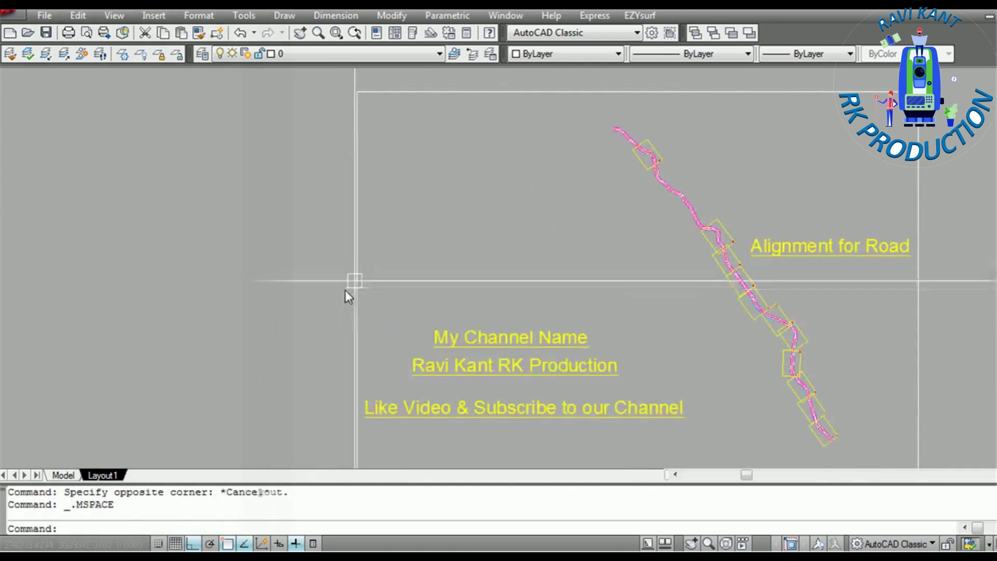
scroll(427, 259, down, 4)
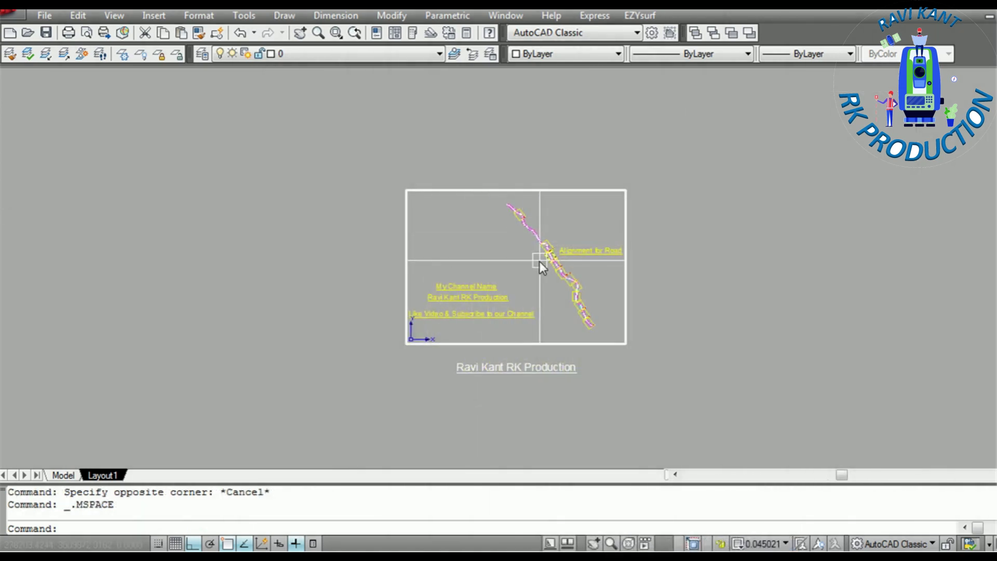
scroll(545, 239, up, 5)
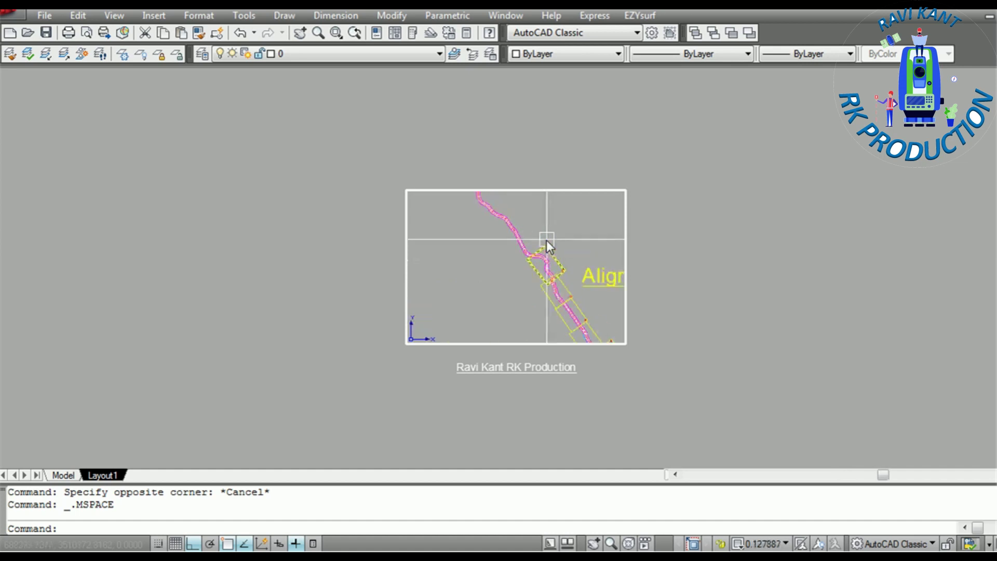
scroll(490, 261, down, 1)
scroll(439, 222, up, 6)
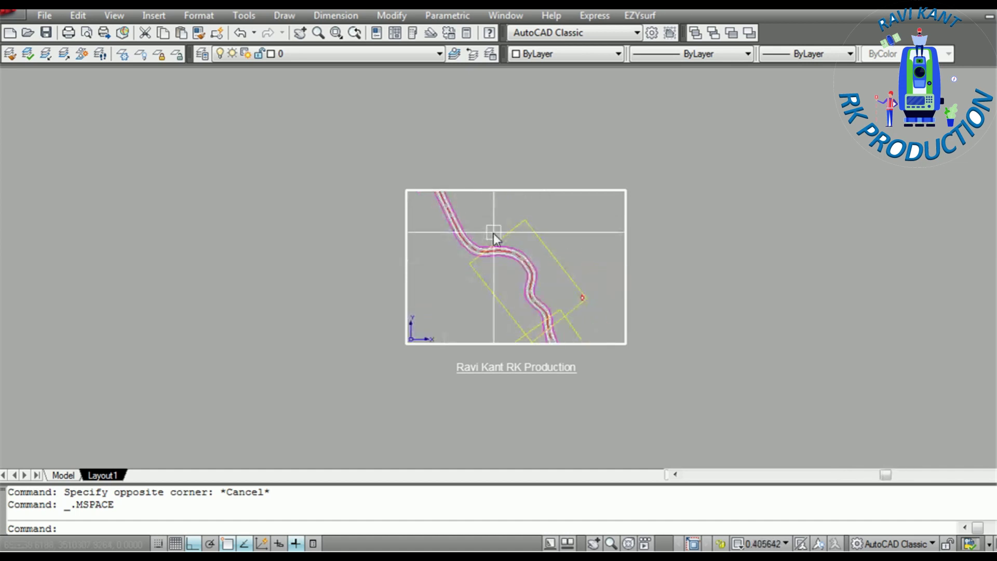
scroll(521, 246, up, 3)
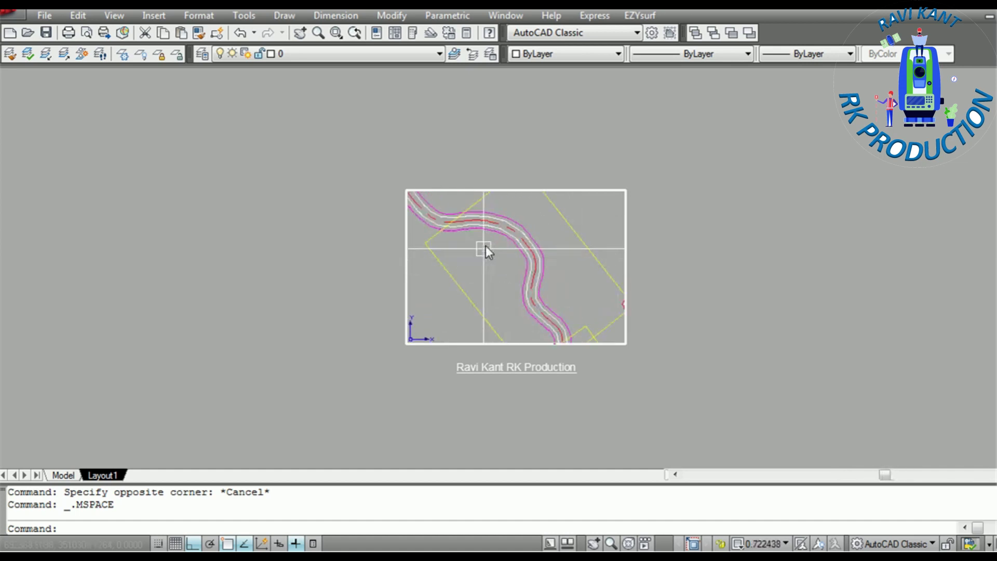
scroll(509, 267, down, 7)
scroll(512, 267, up, 6)
scroll(504, 272, down, 6)
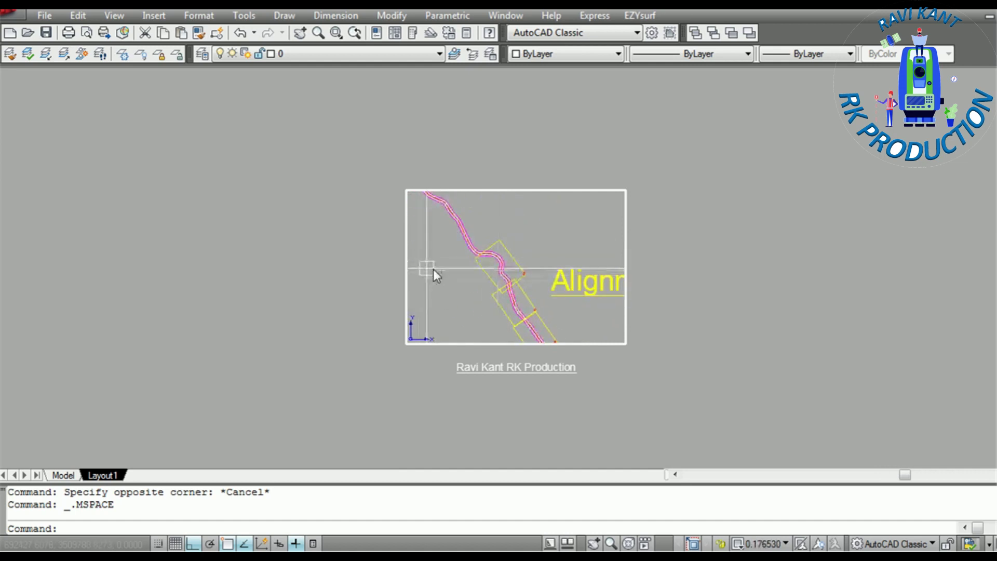
Zoom the layout in paper space, then re-enter the viewport and frame the first sheet frame at scale 0.199661.
double_click(213, 268)
scroll(236, 288, down, 3)
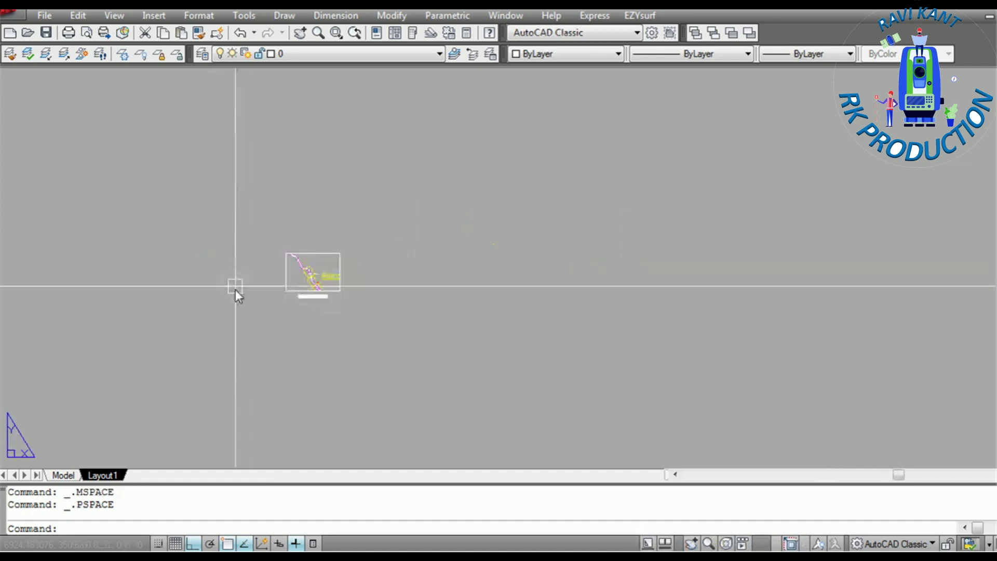
scroll(276, 272, up, 6)
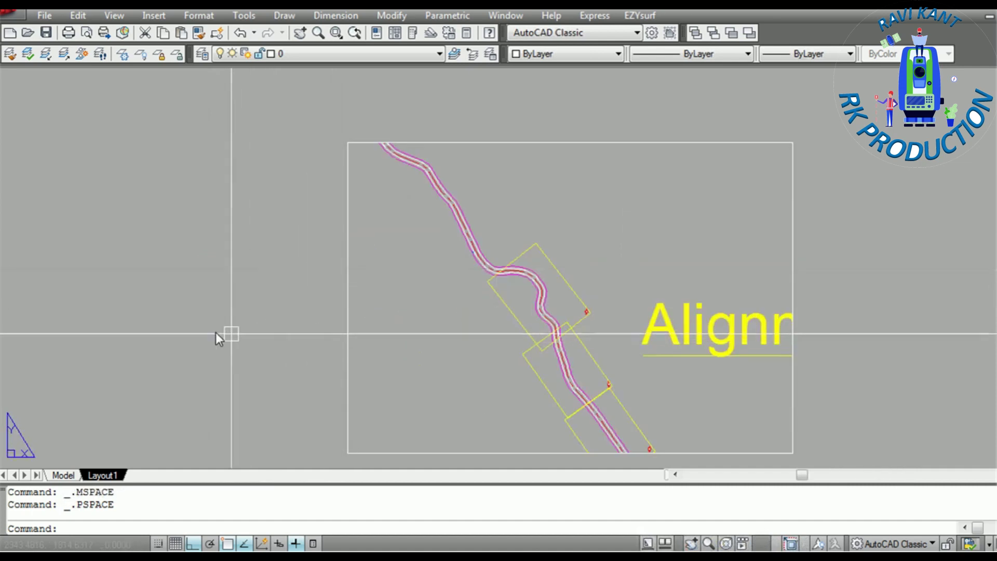
double_click(404, 315)
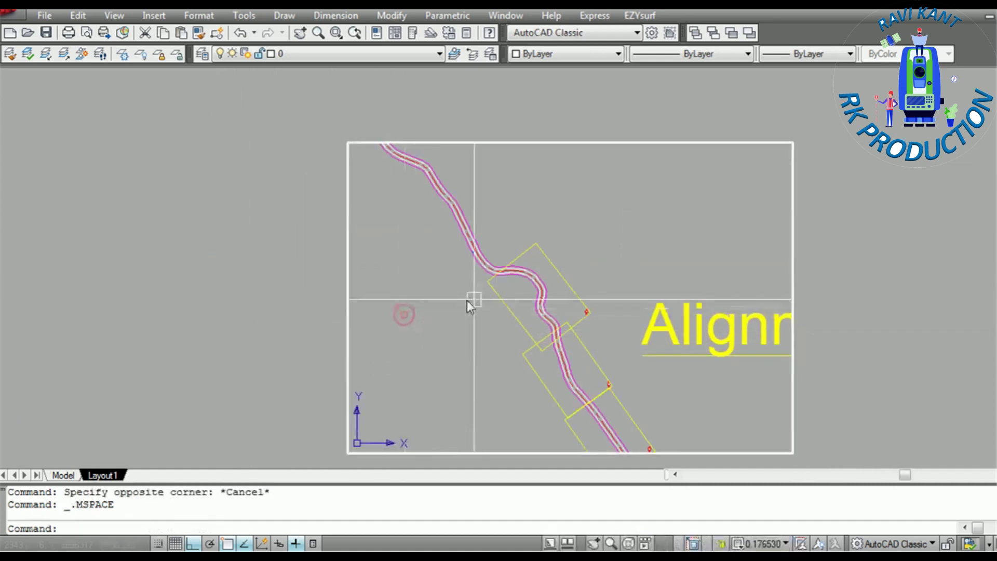
scroll(470, 299, down, 3)
scroll(513, 319, up, 2)
scroll(513, 319, up, 2)
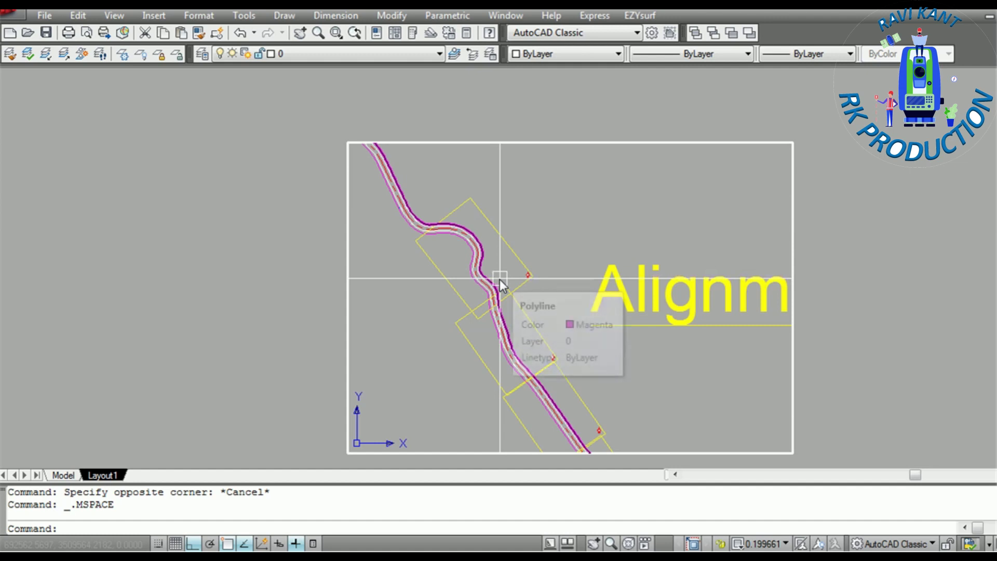
Run UCS with its origin at the first sheet frame's corner and X axis and XY plane along its edges.
text(ucs)
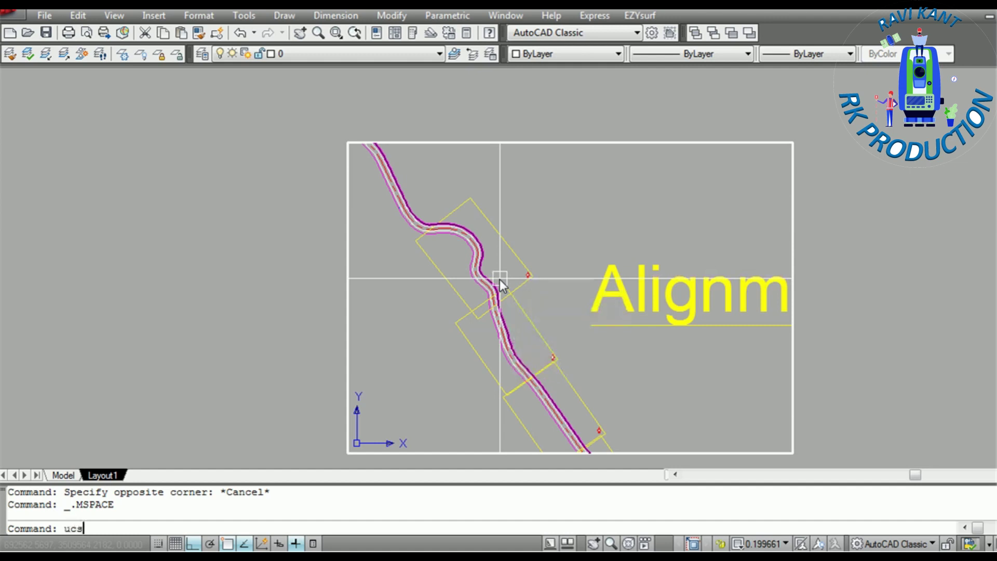
key(Return)
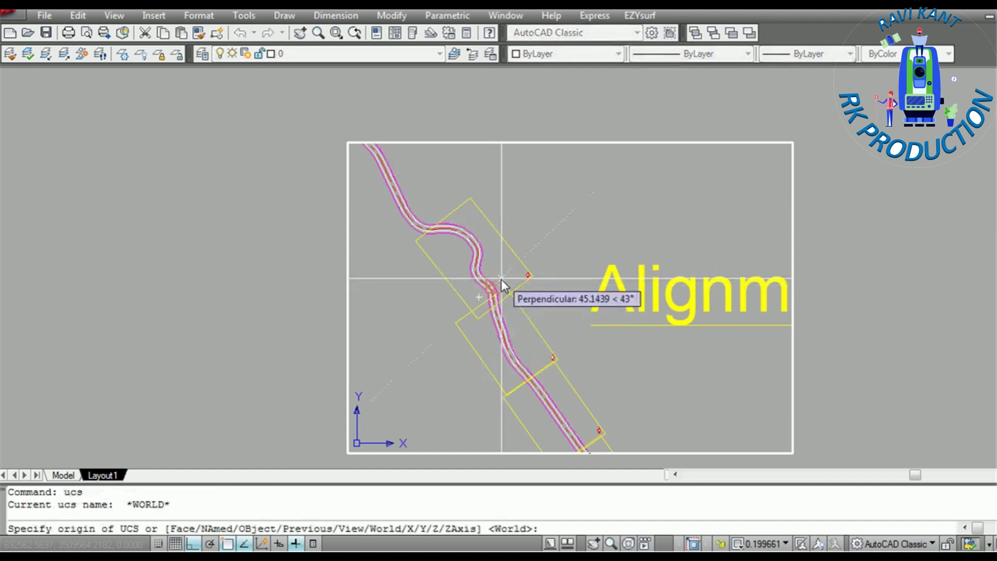
scroll(416, 242, up, 4)
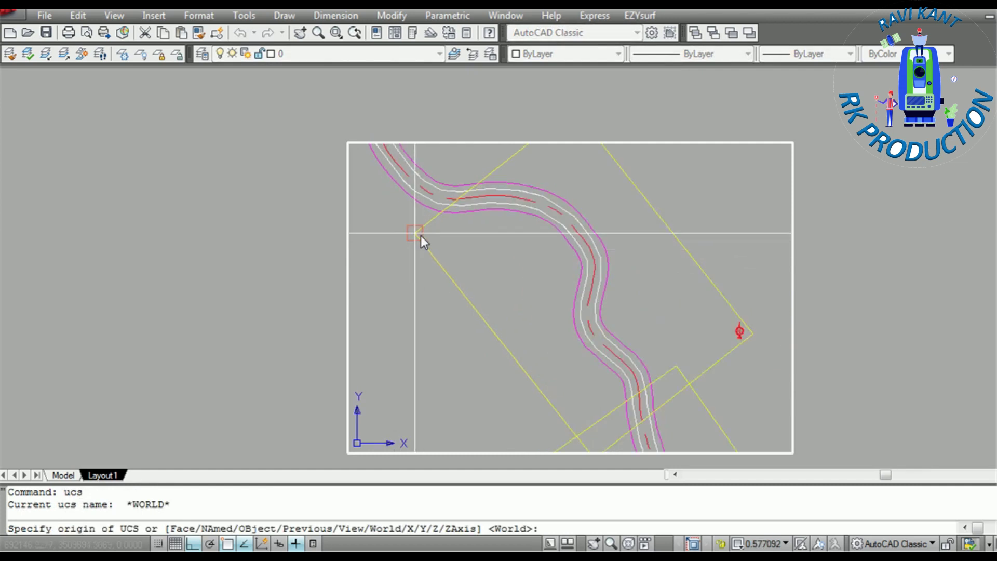
click(420, 235)
scroll(509, 379, down, 3)
scroll(512, 358, up, 2)
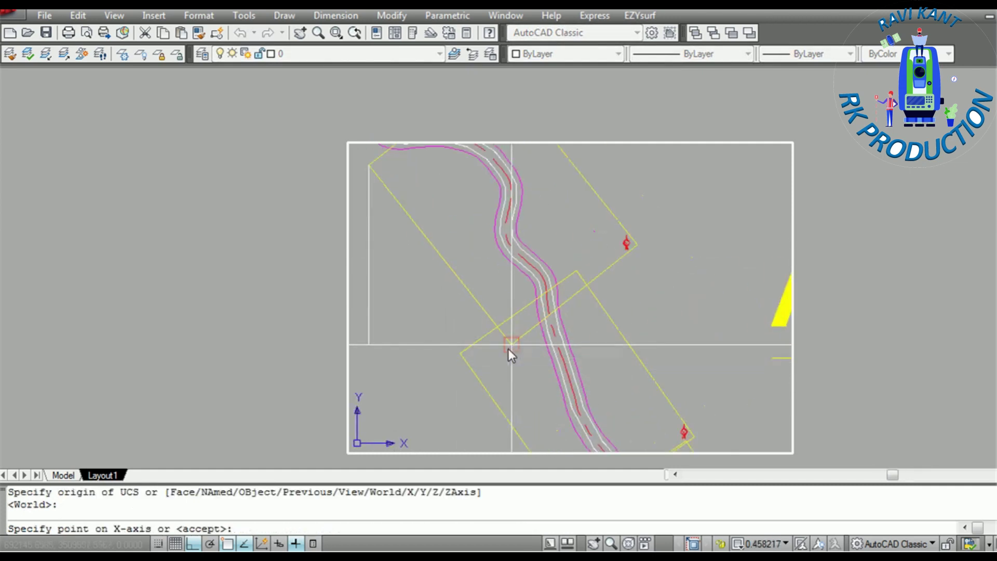
click(509, 345)
scroll(506, 352, down, 4)
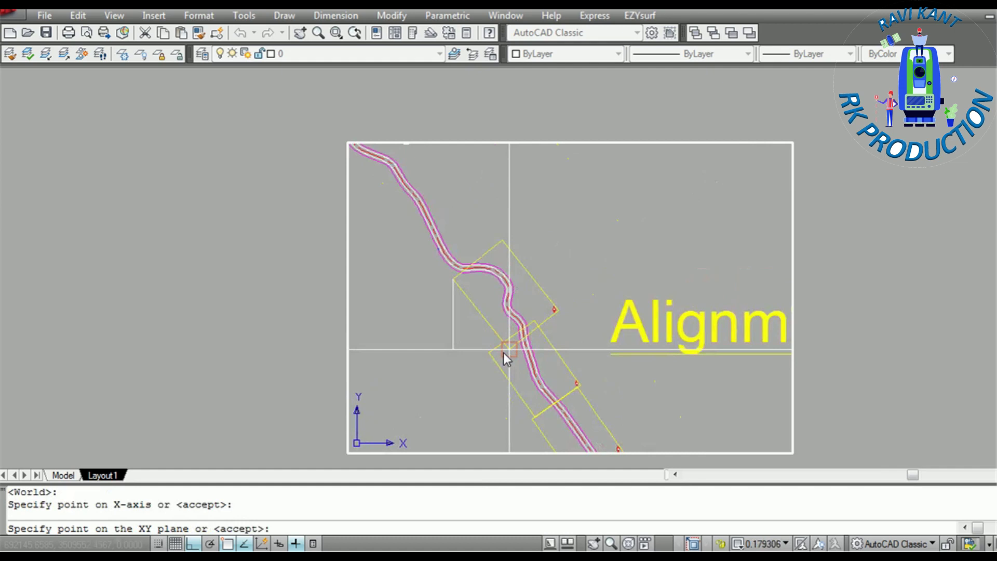
scroll(566, 307, up, 5)
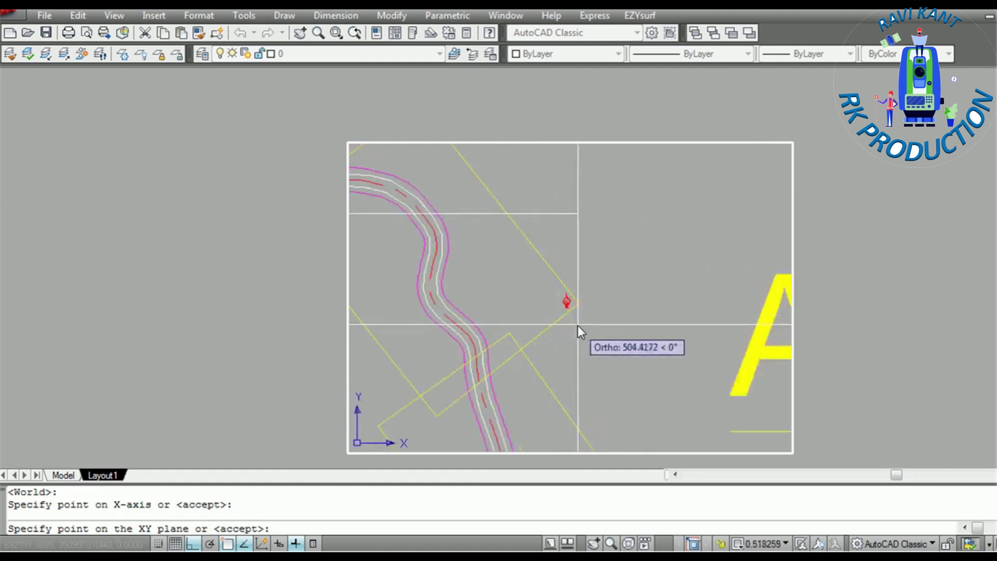
click(572, 298)
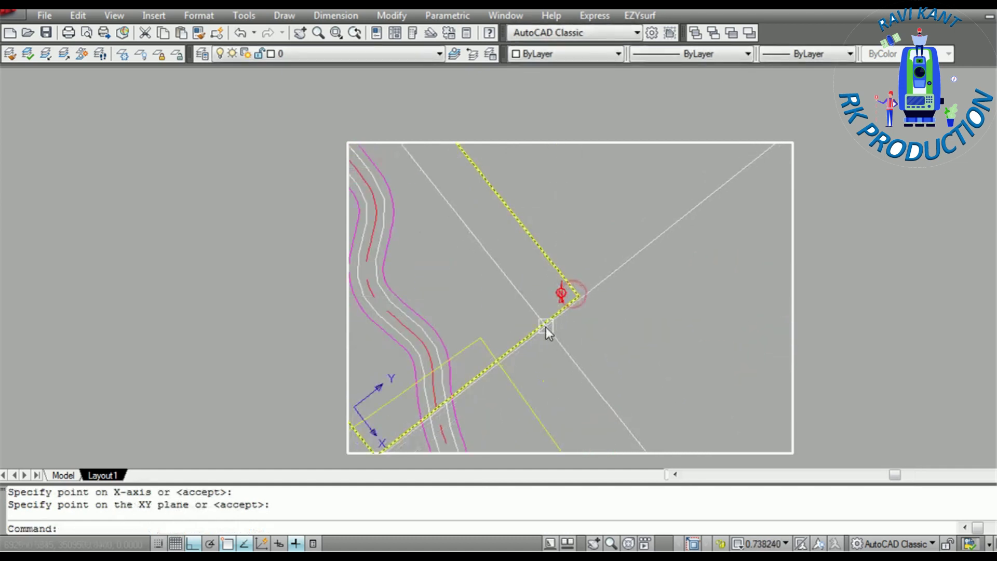
scroll(545, 328, down, 5)
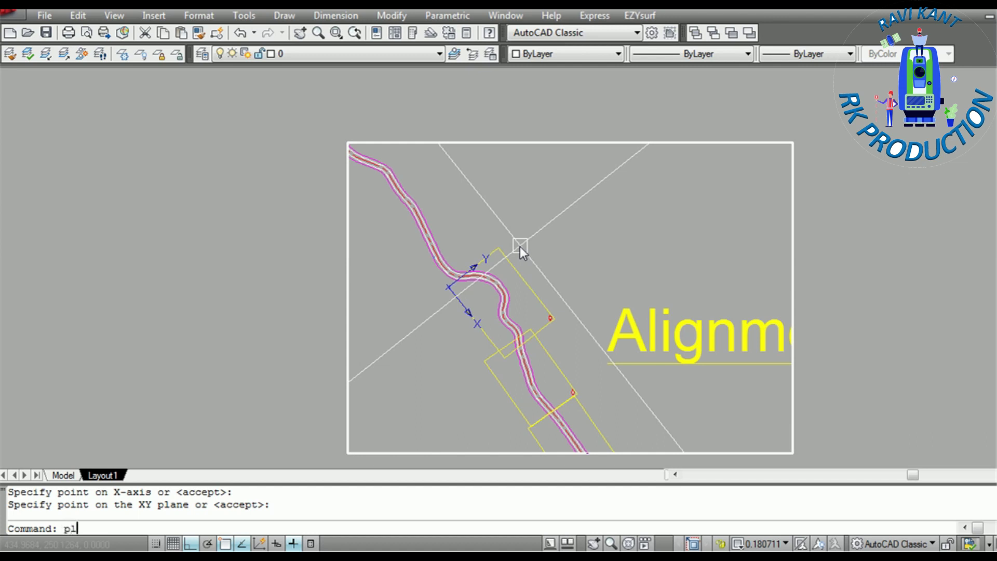
Apply PLAN for the current UCS so the first sheet frame is squared up horizontally.
key(Return)
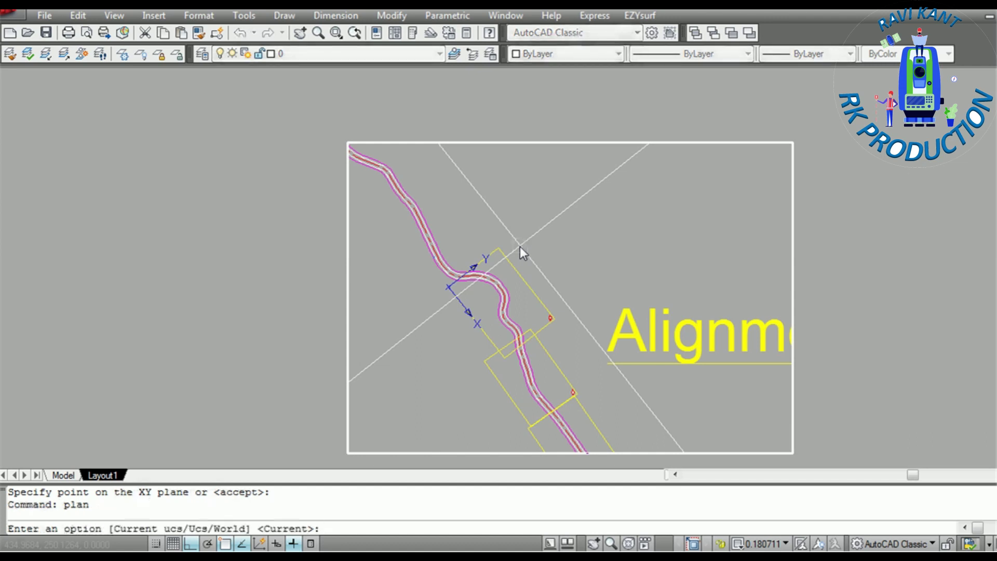
key(Return)
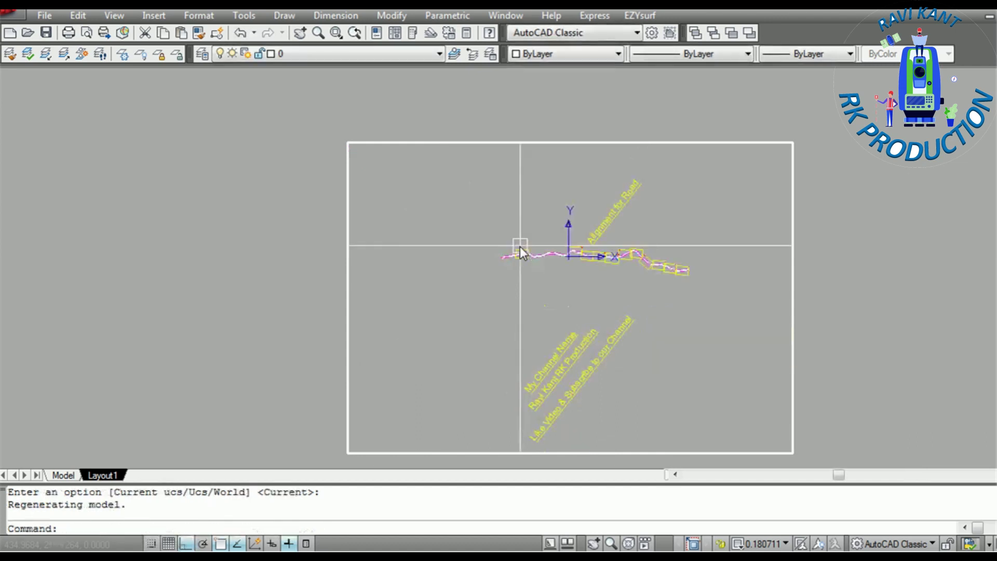
scroll(602, 249, up, 4)
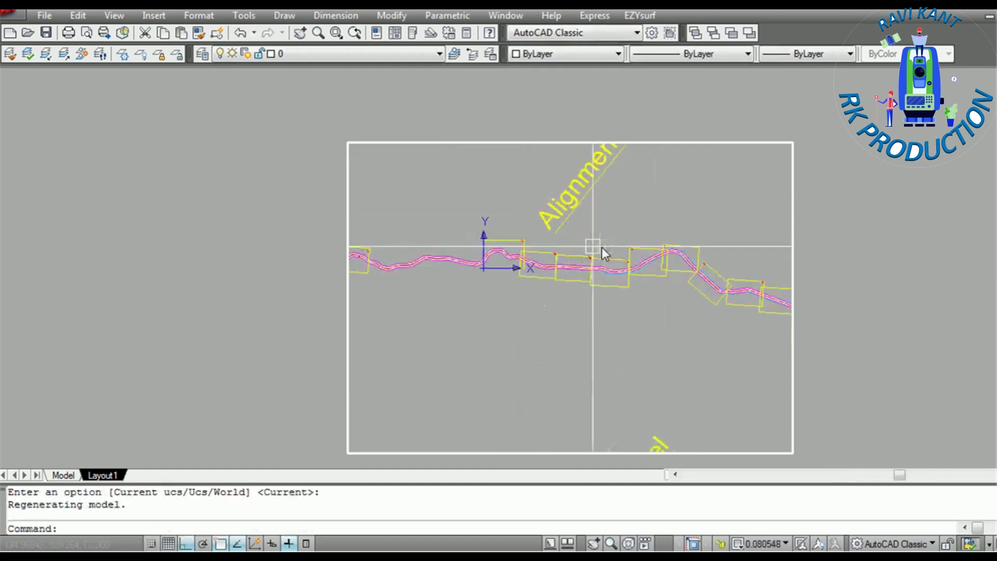
scroll(418, 234, up, 2)
scroll(419, 241, down, 3)
scroll(499, 263, up, 3)
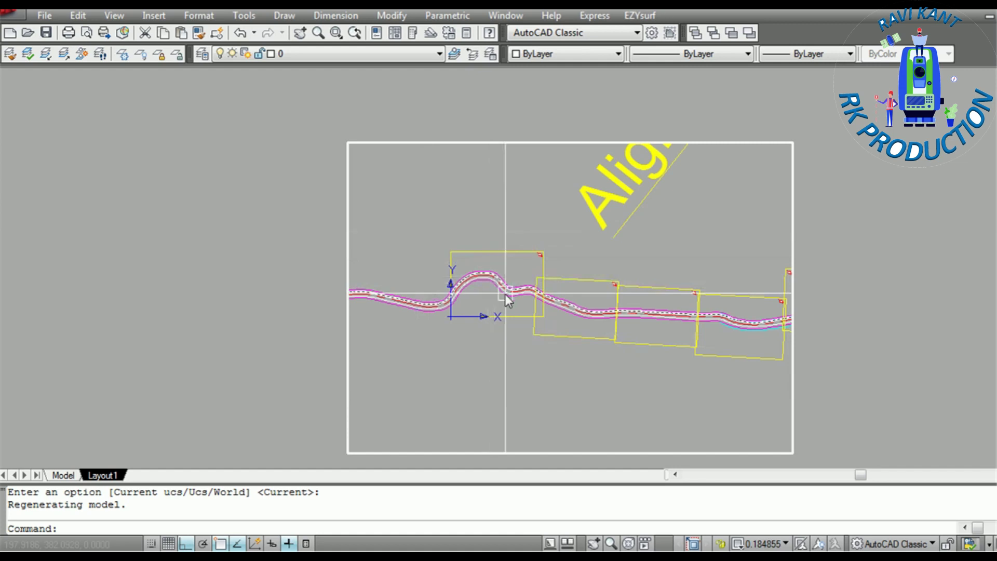
Select the first sheet frame to check its layer, then clear the selection.
click(510, 316)
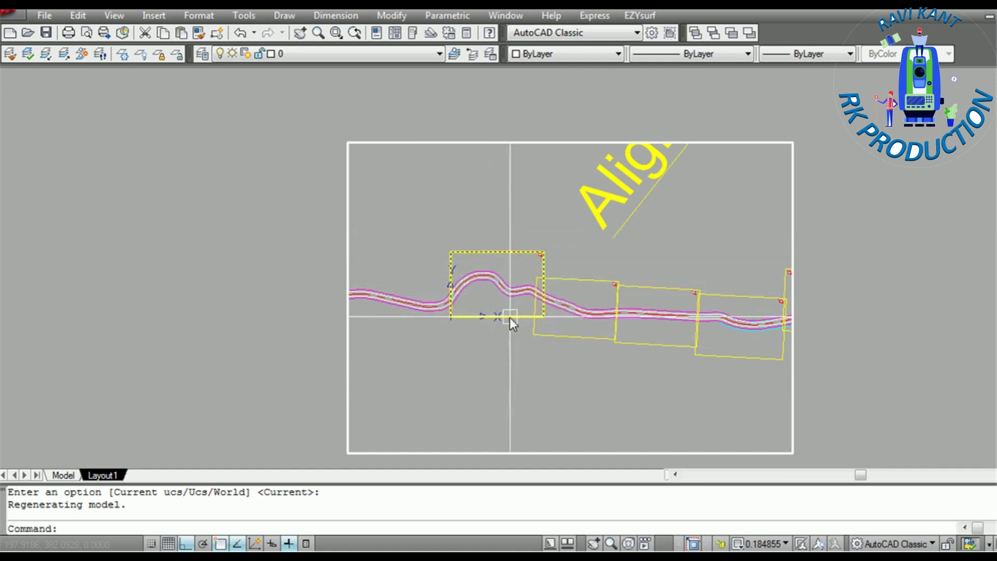
click(466, 253)
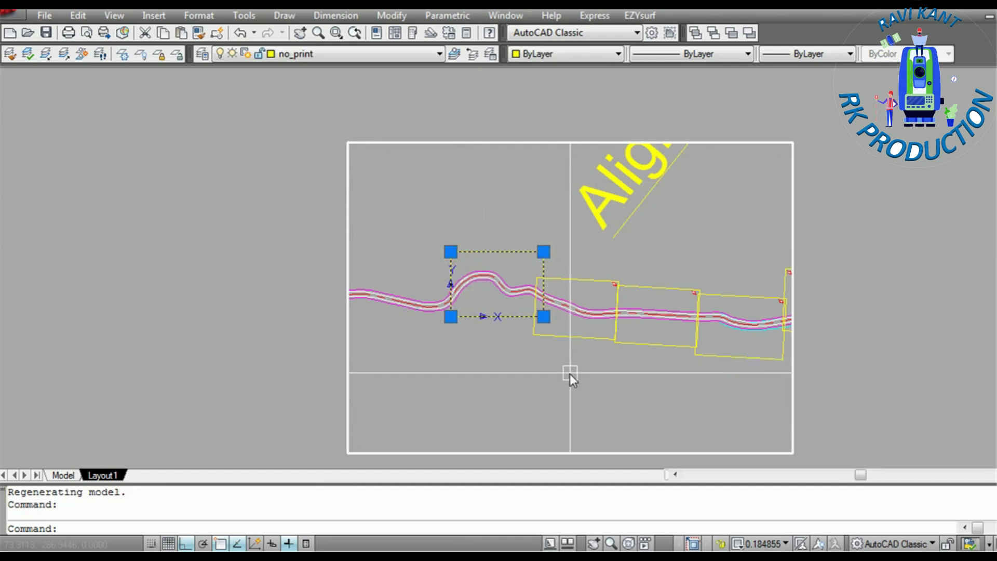
key(Escape)
key(Escape)
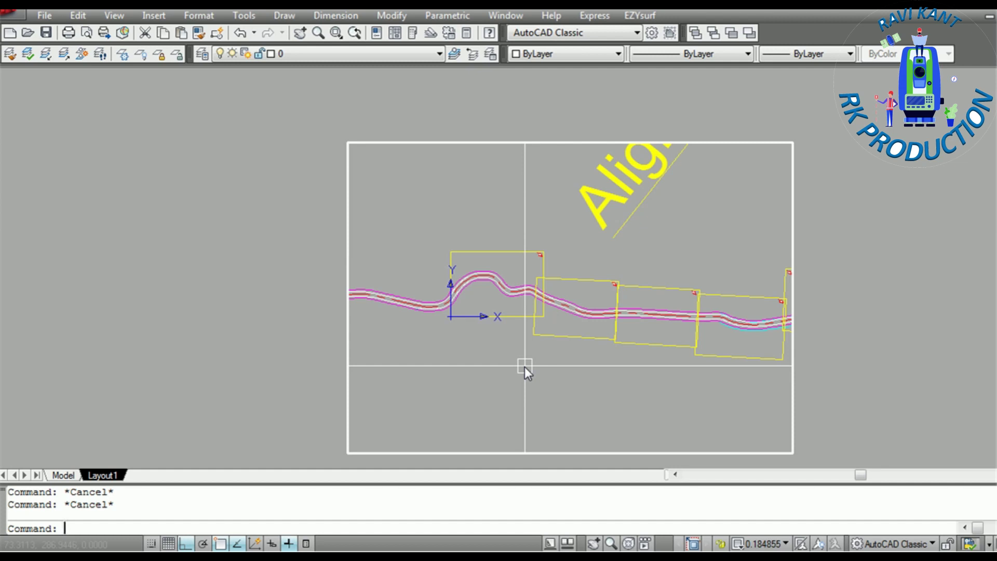
Window-zoom the viewport between the sheet frame's endpoint corners to scale 0.888889, then return to paper space.
key(Return)
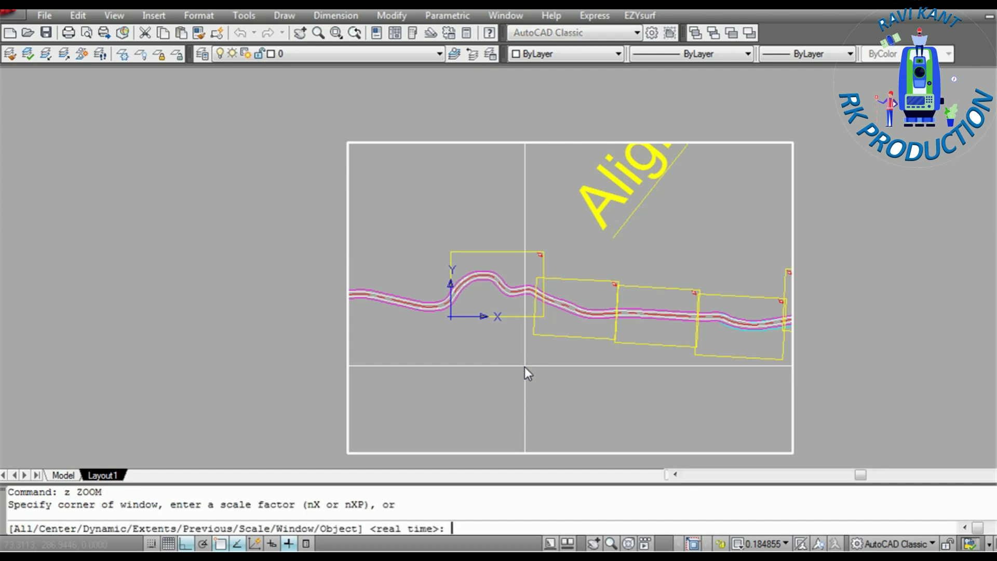
key(Return)
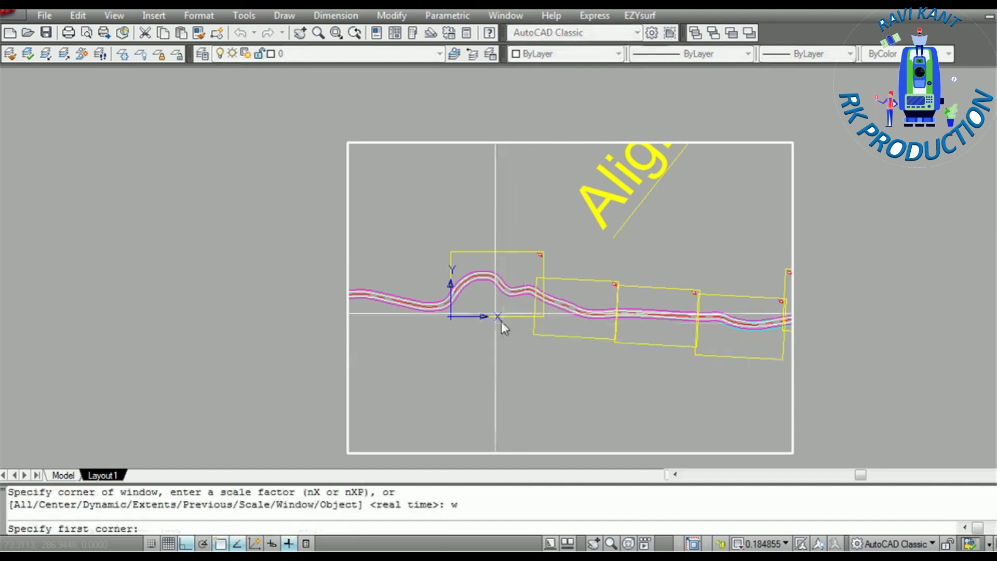
shift+right_click(477, 363)
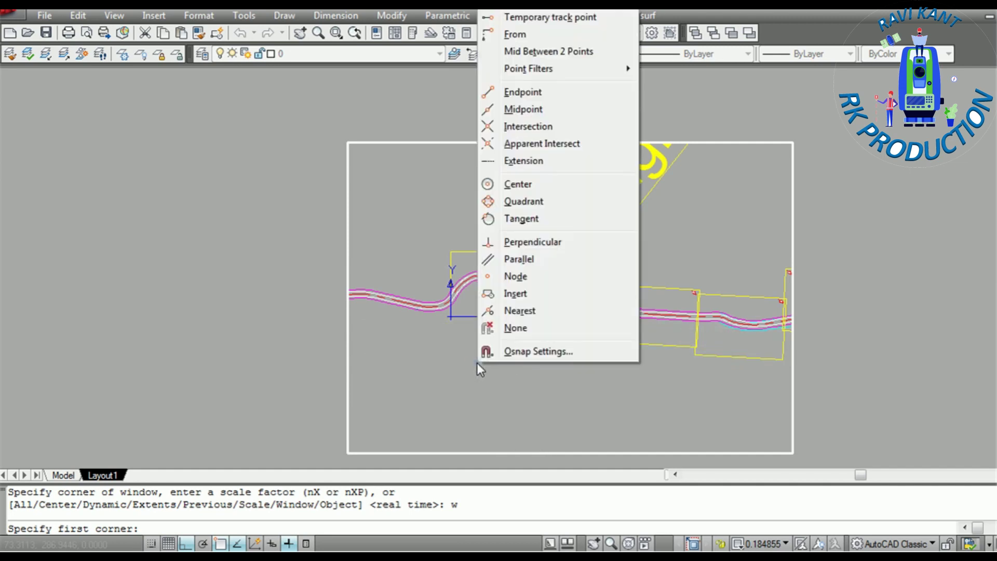
click(527, 94)
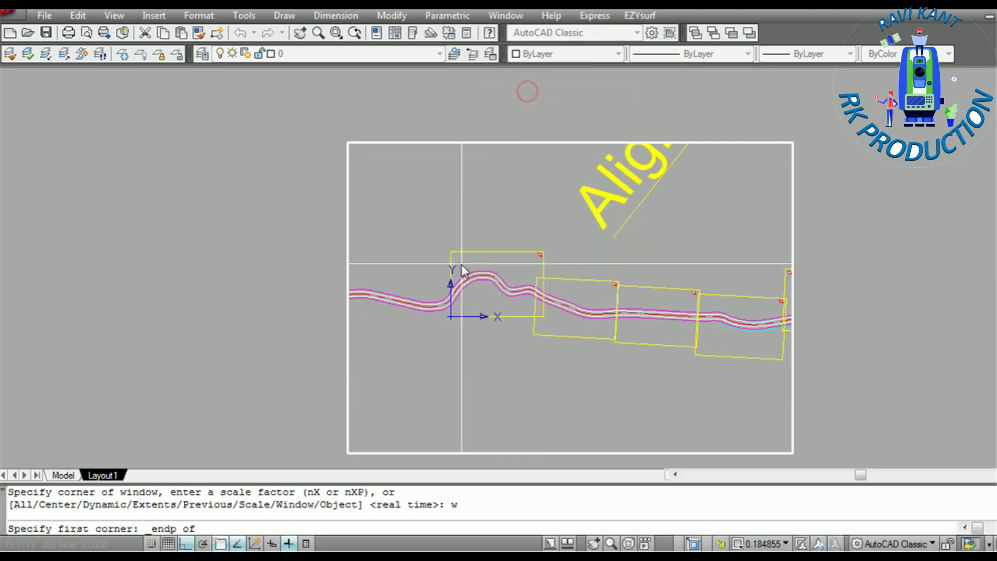
scroll(444, 262, up, 3)
click(431, 234)
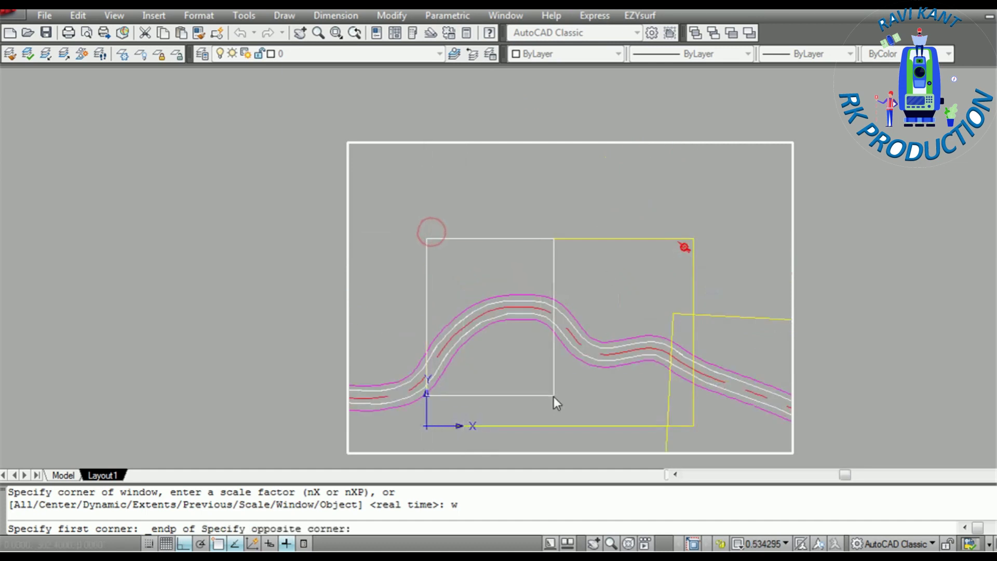
shift+right_click(554, 397)
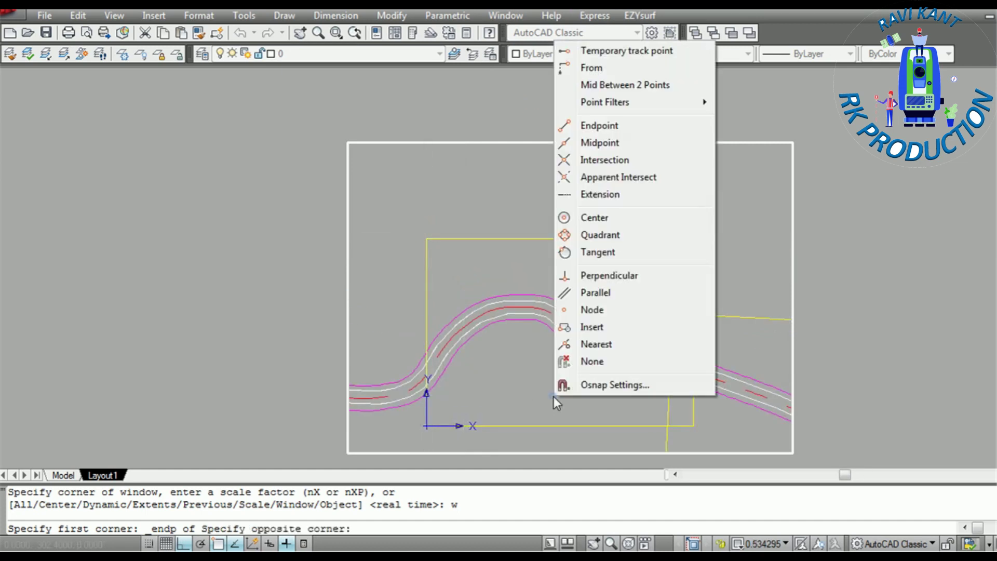
click(609, 130)
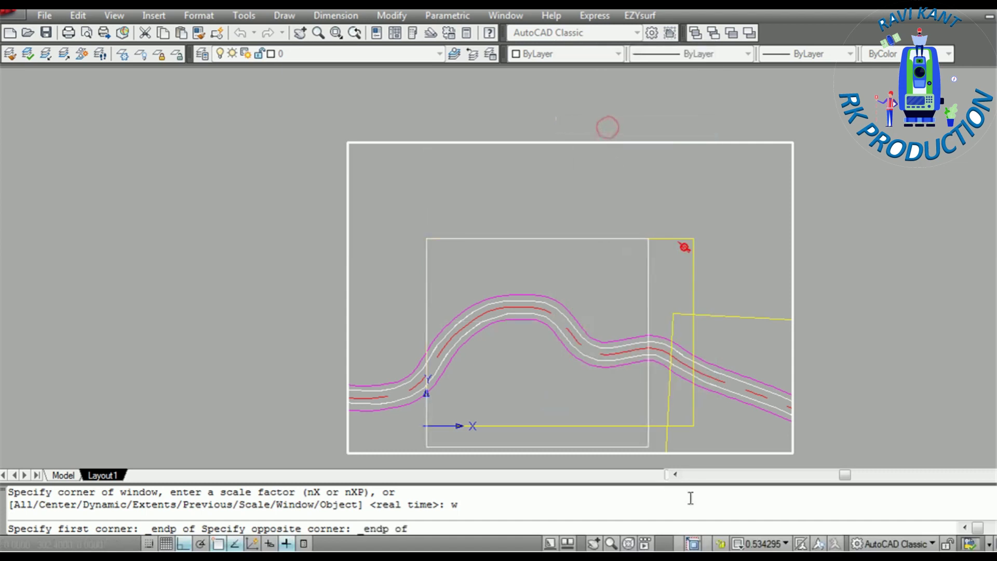
click(692, 426)
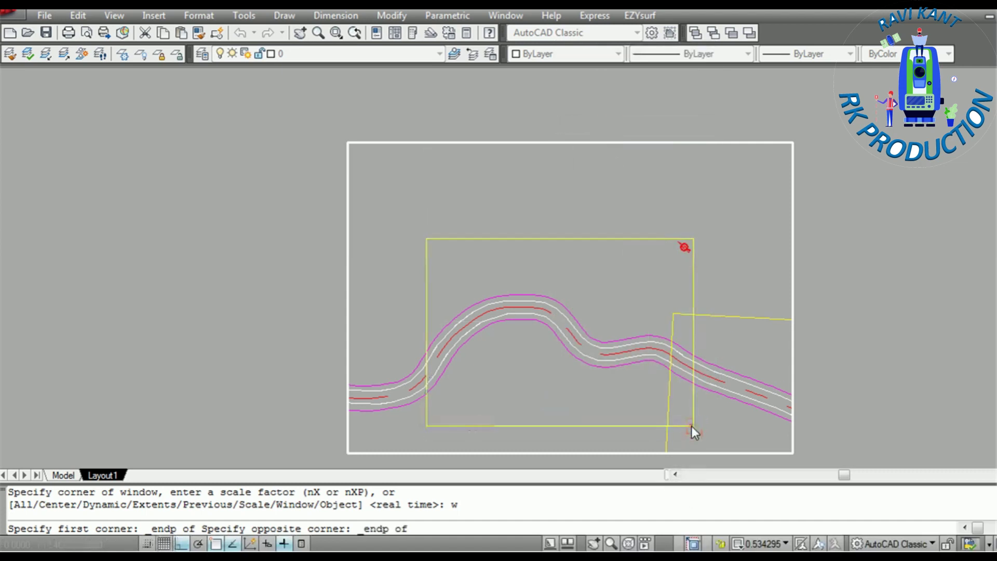
double_click(255, 286)
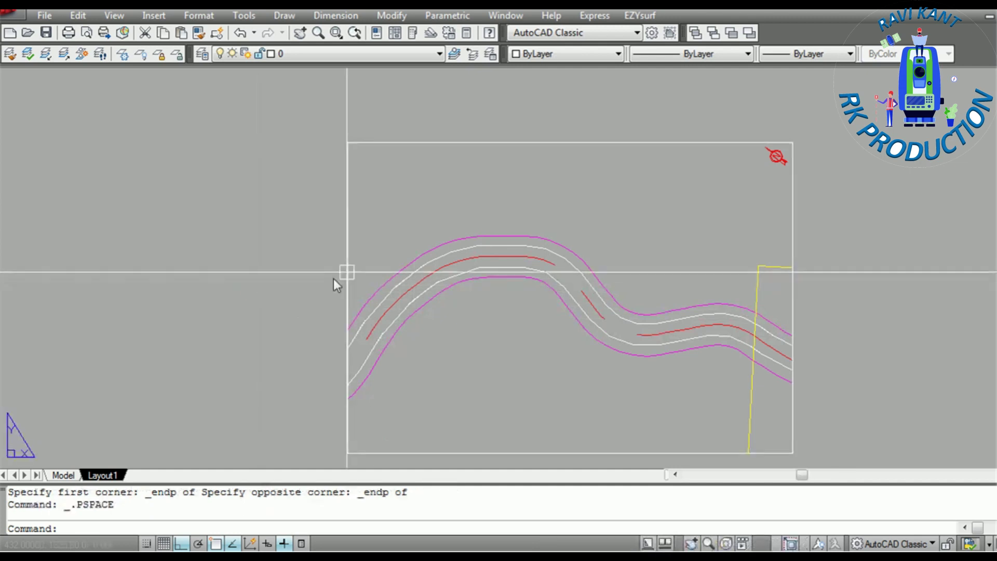
scroll(366, 266, down, 4)
scroll(439, 299, up, 3)
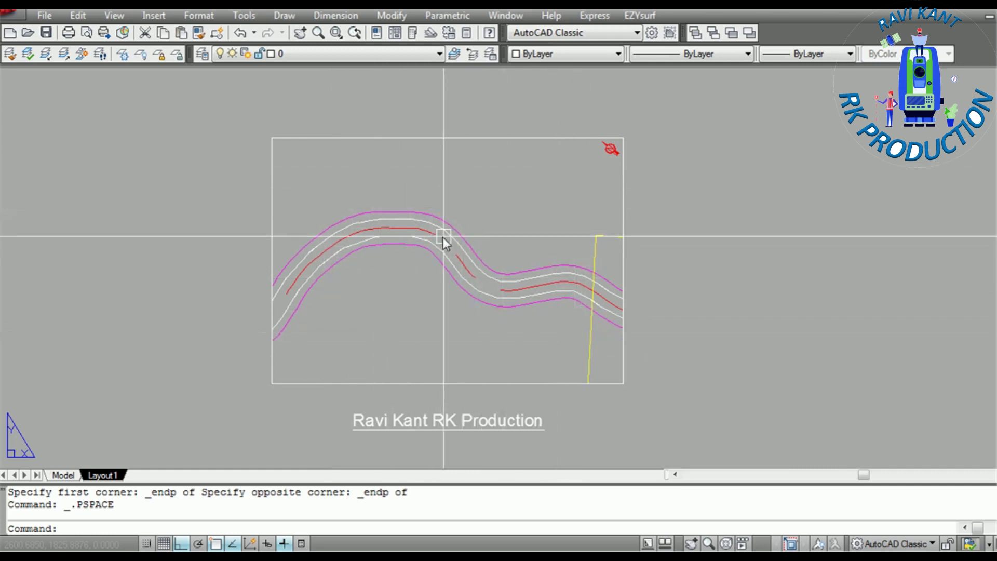
click(57, 476)
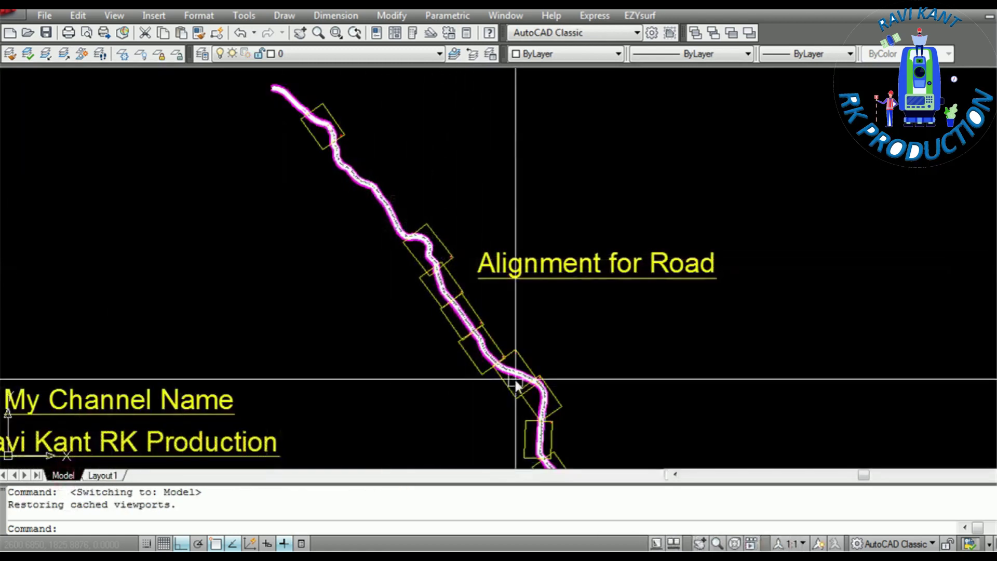
scroll(457, 197, up, 4)
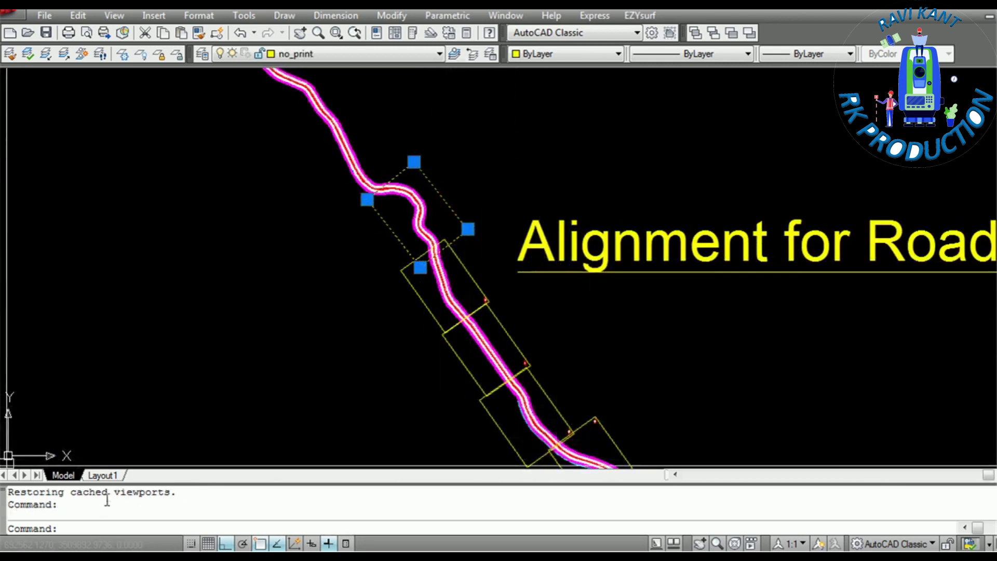
click(103, 475)
scroll(272, 328, down, 2)
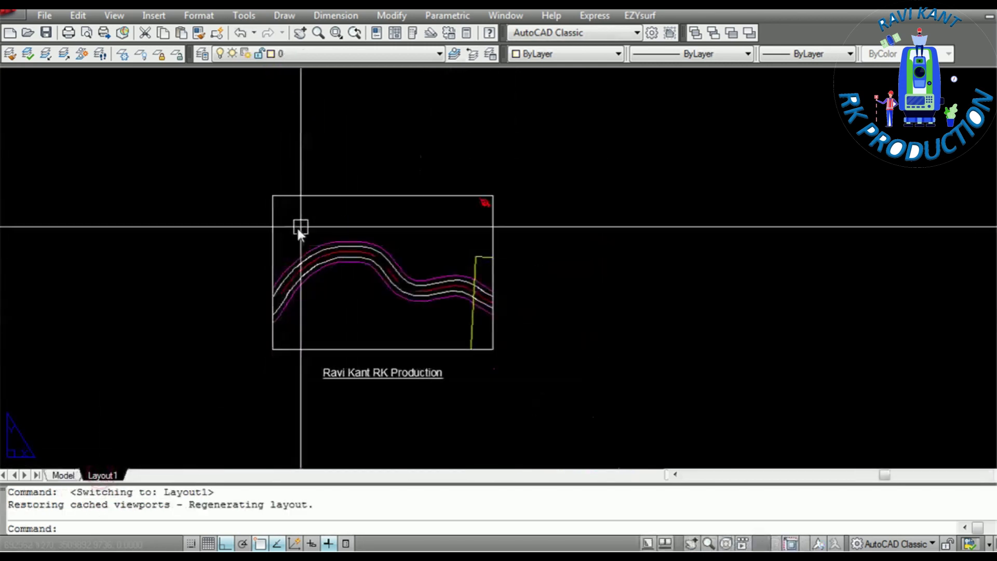
click(336, 196)
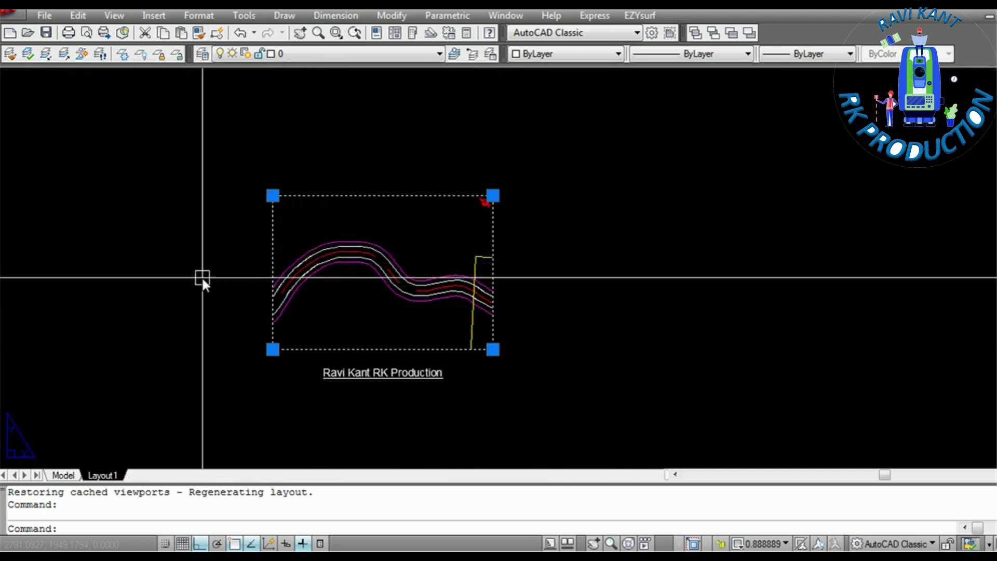
key(Escape)
key(Escape)
scroll(507, 198, up, 5)
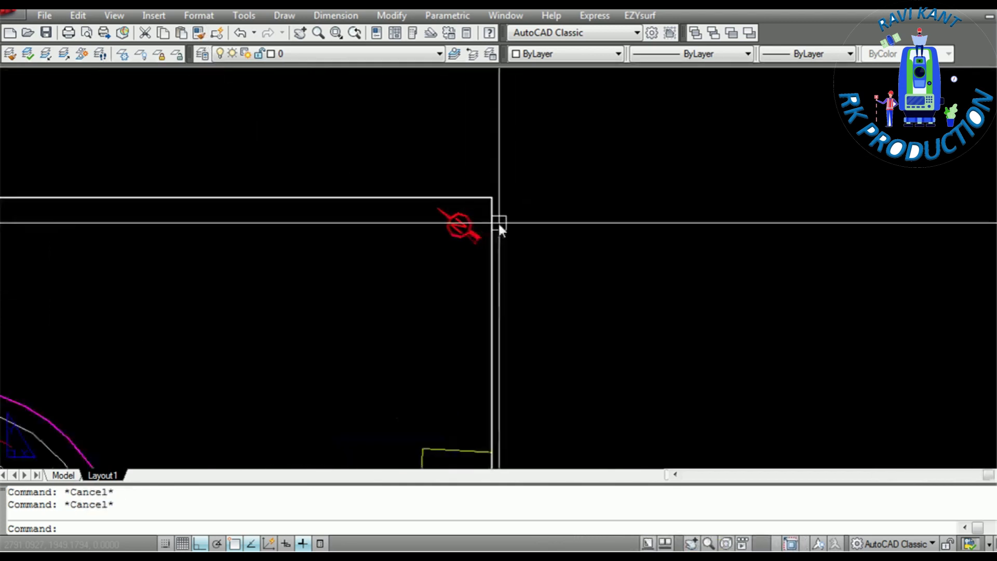
click(63, 476)
scroll(520, 244, down, 4)
scroll(480, 191, up, 5)
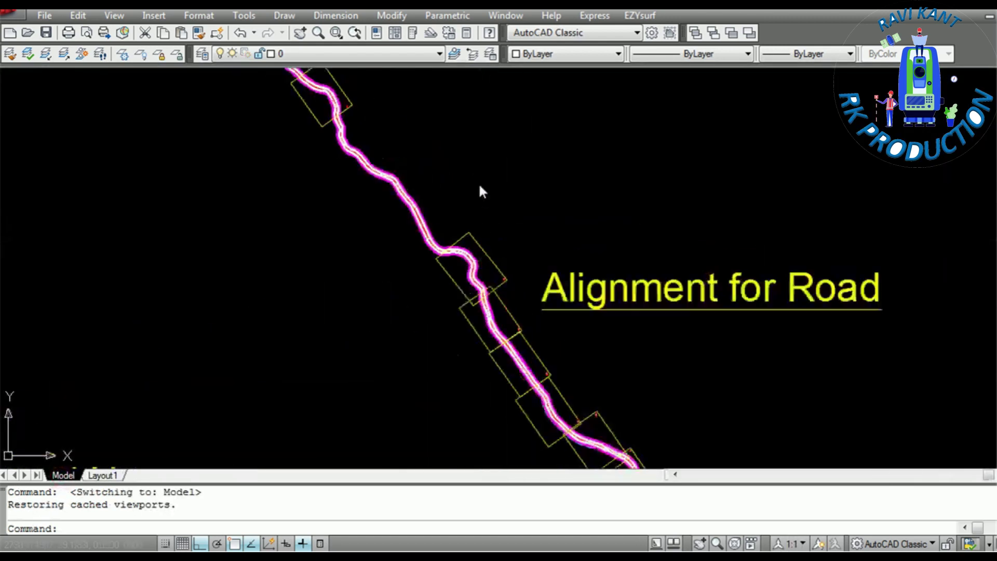
scroll(514, 340, up, 8)
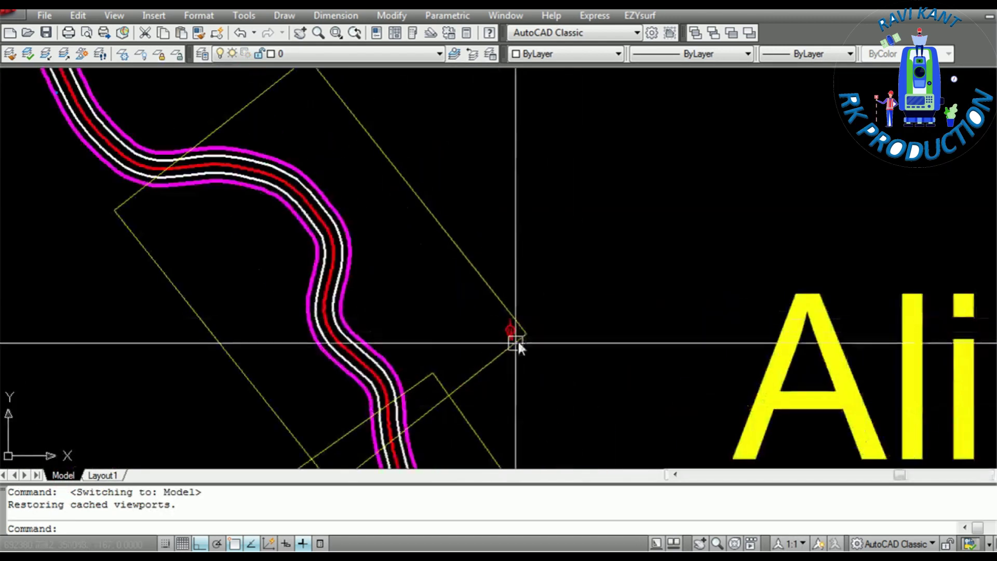
scroll(518, 340, up, 3)
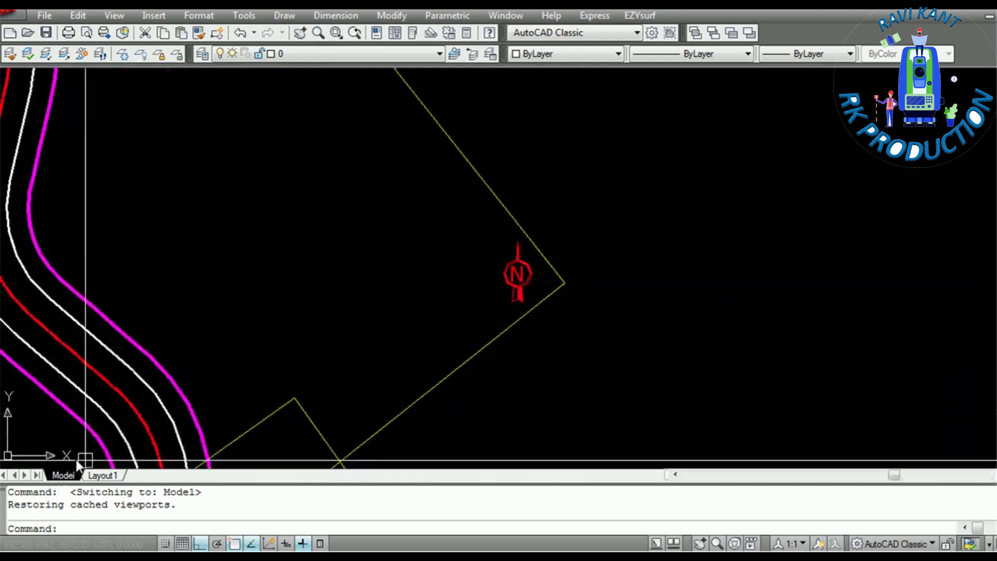
click(104, 475)
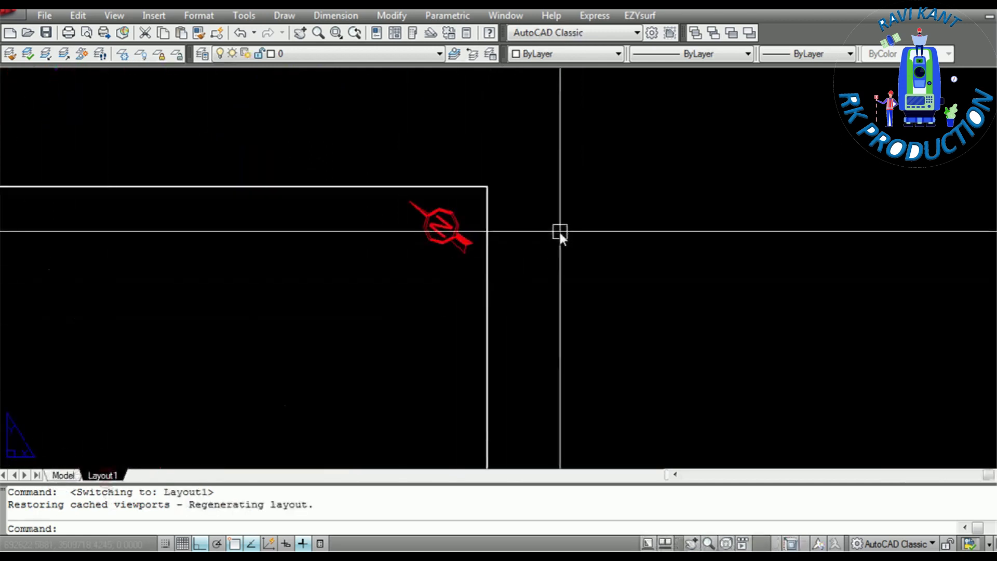
scroll(519, 244, down, 3)
scroll(585, 267, up, 4)
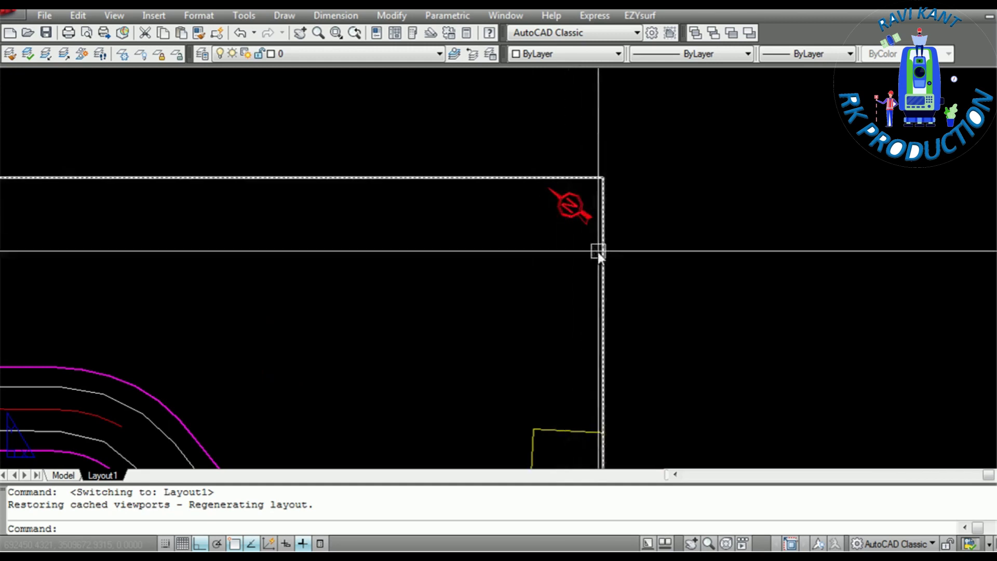
scroll(552, 227, down, 4)
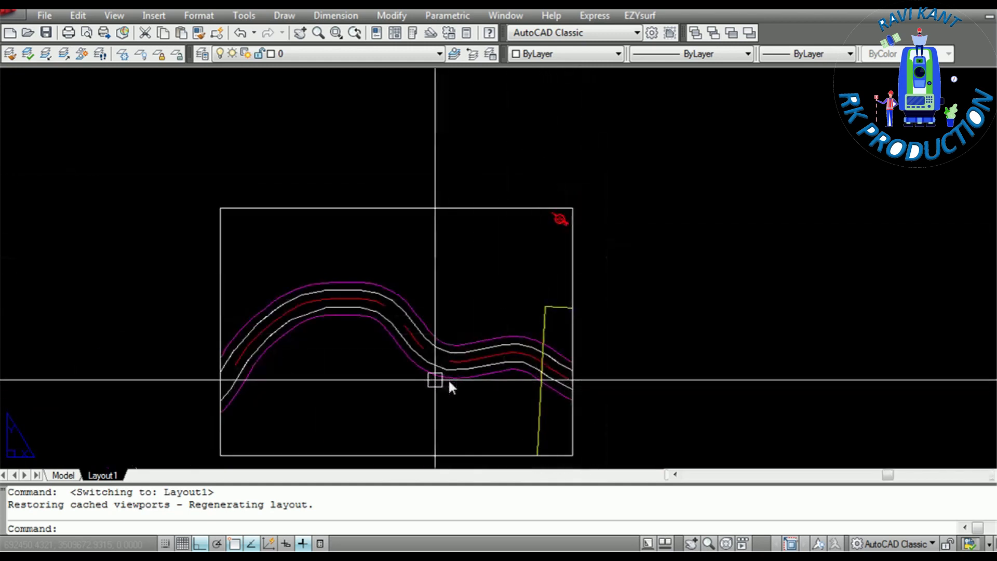
scroll(267, 334, down, 4)
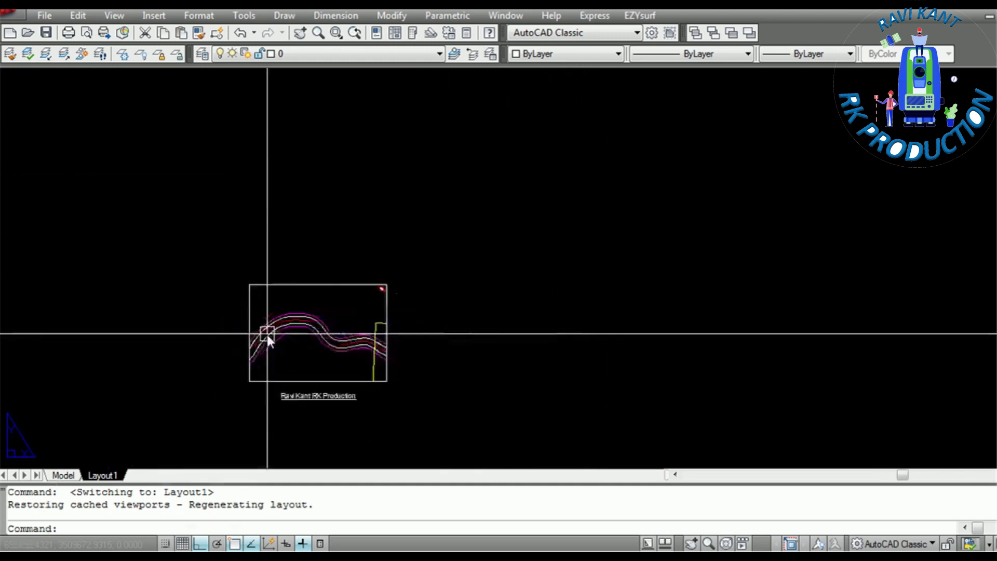
click(64, 476)
scroll(384, 93, down, 5)
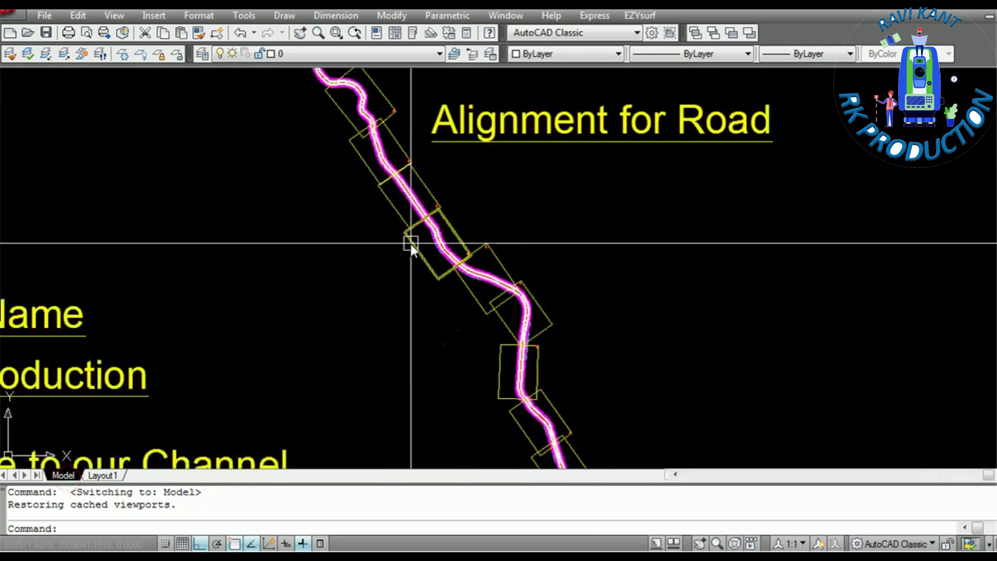
click(112, 476)
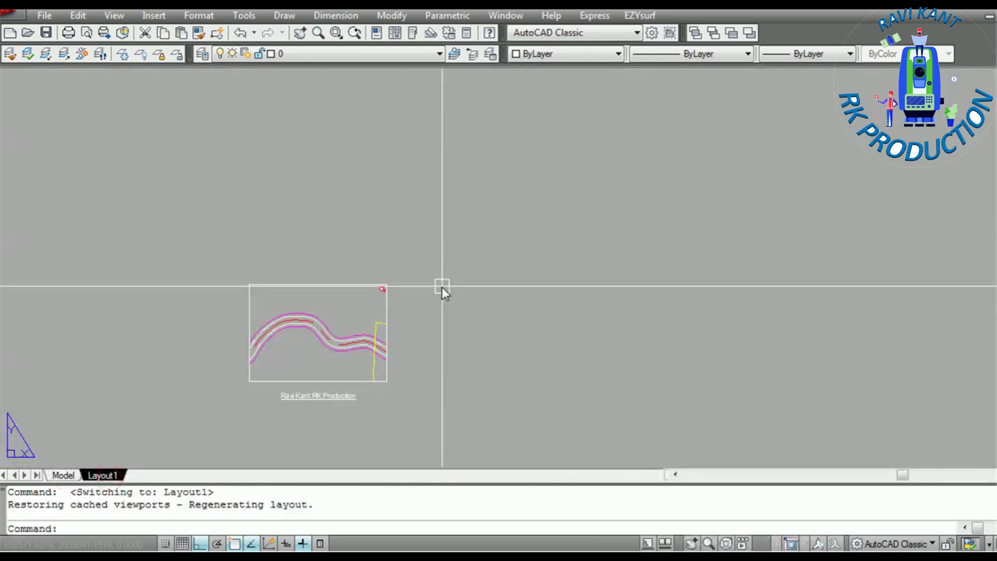
Copy the viewport and its sheet with CO to a position right of the original on Layout1.
text(co)
key(Return)
click(450, 225)
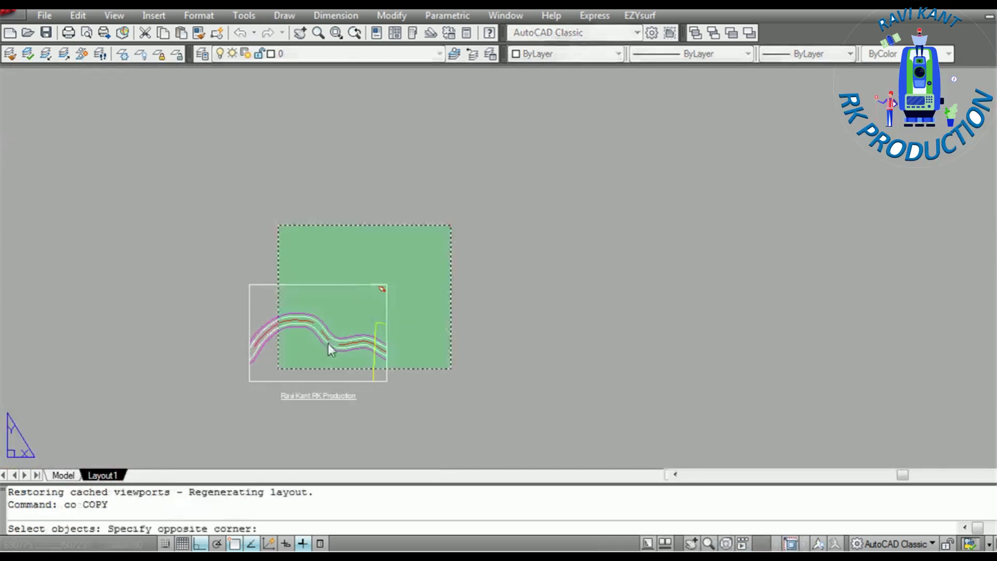
click(143, 465)
key(Return)
click(242, 412)
click(441, 444)
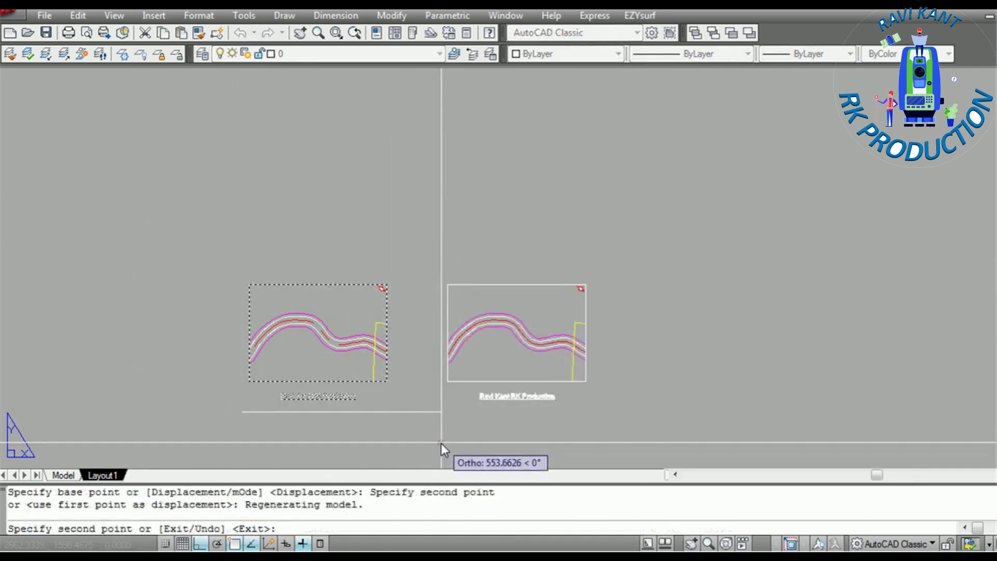
key(Escape)
key(Escape)
scroll(557, 313, up, 3)
scroll(380, 396, up, 3)
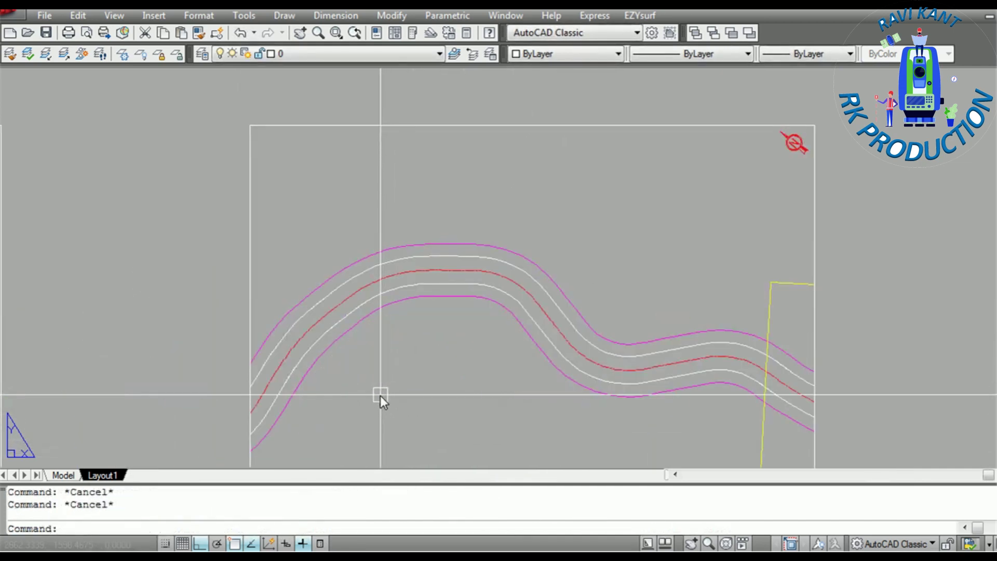
click(380, 396)
In the copied viewport, align the UCS to the second sheet frame's corner and edge, then apply PLAN.
double_click(413, 363)
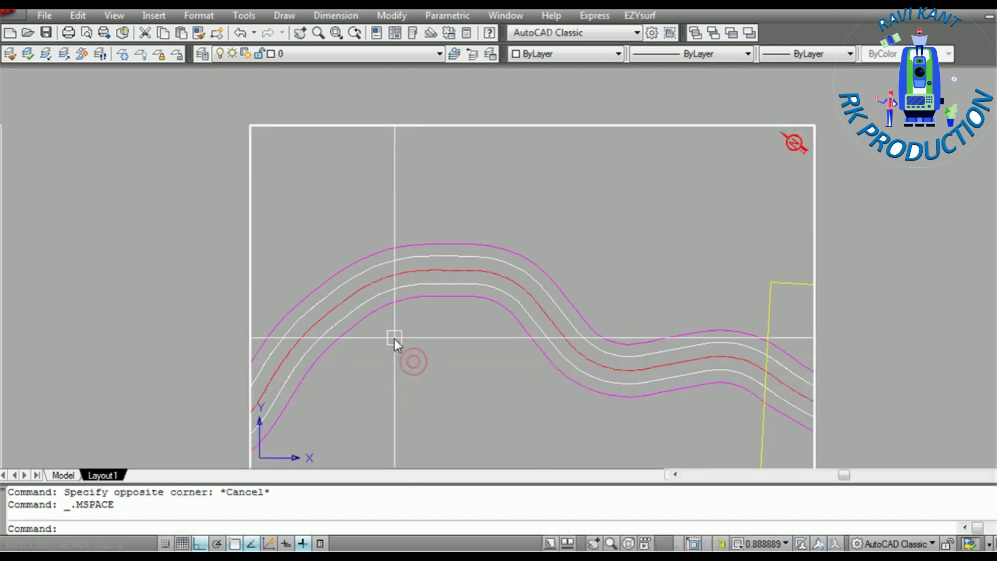
scroll(394, 338, down, 10)
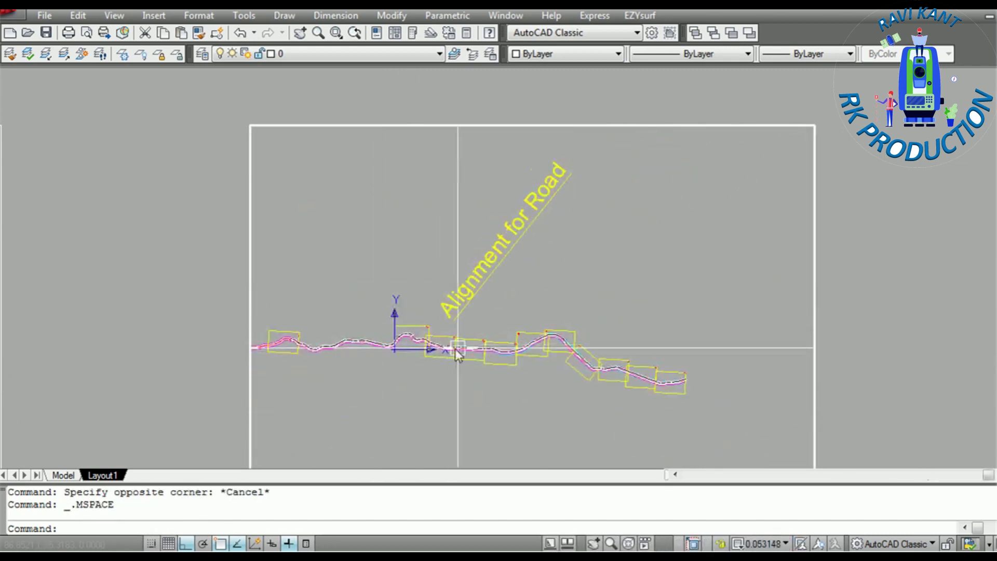
scroll(614, 370, up, 5)
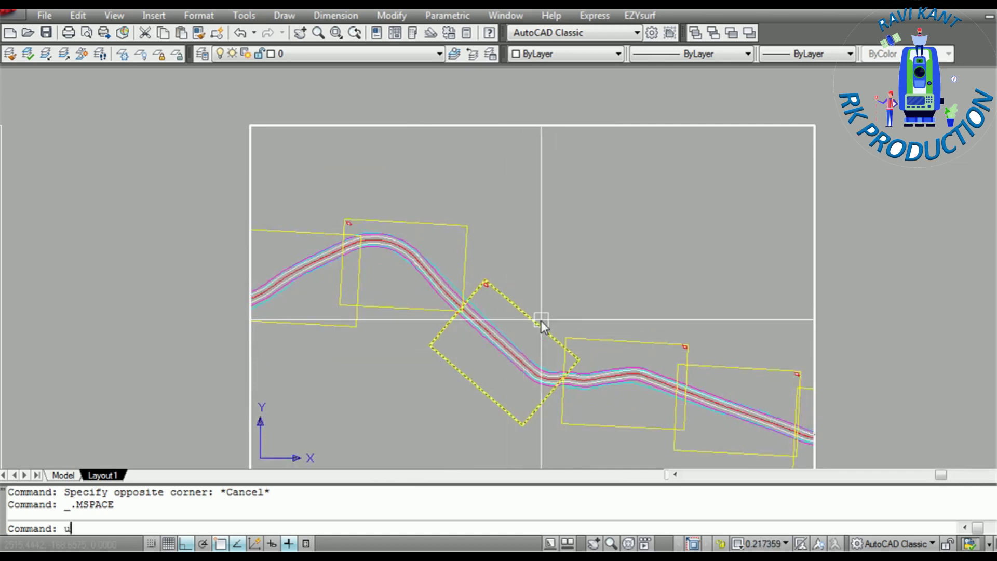
key(Return)
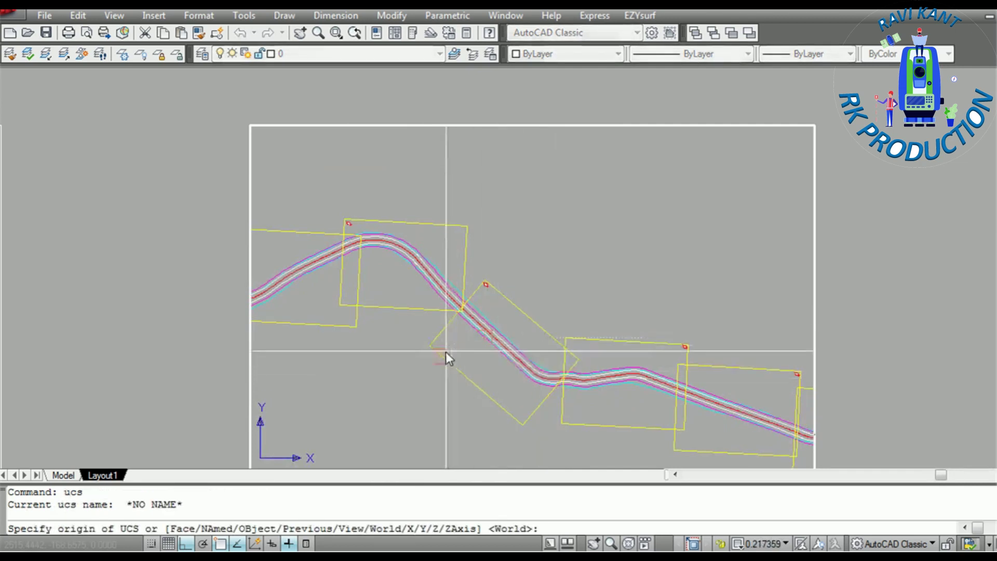
click(432, 348)
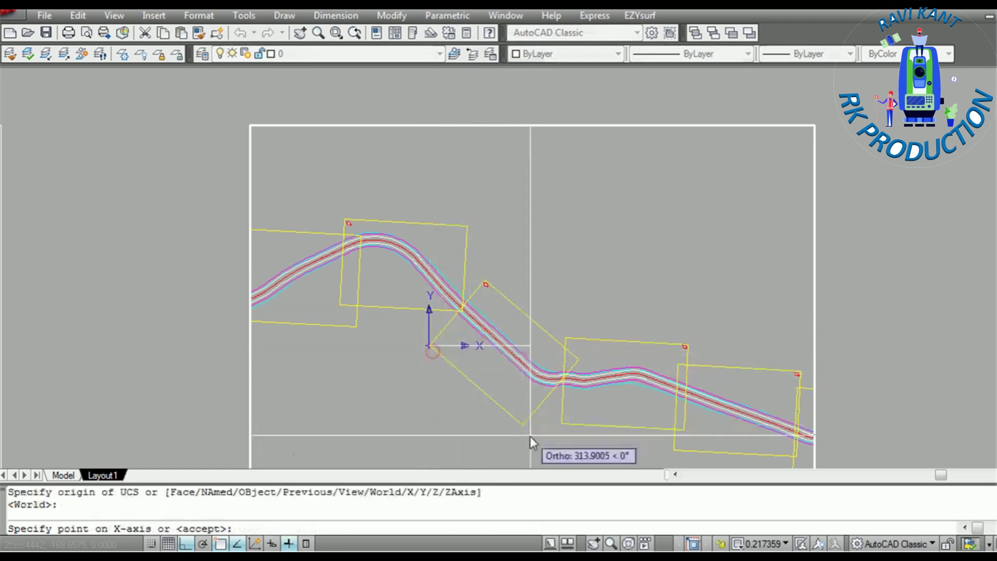
click(520, 422)
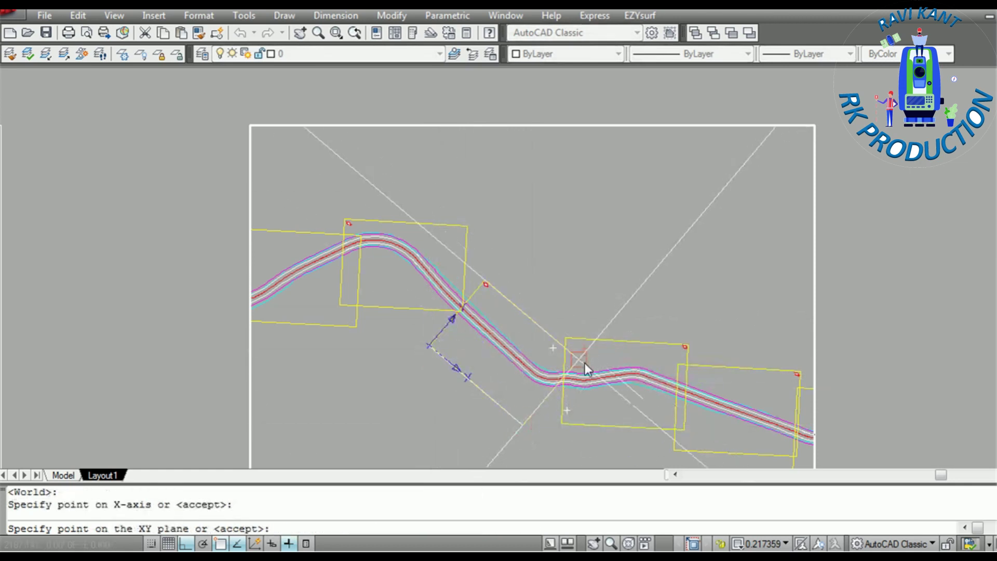
click(584, 363)
text(pla)
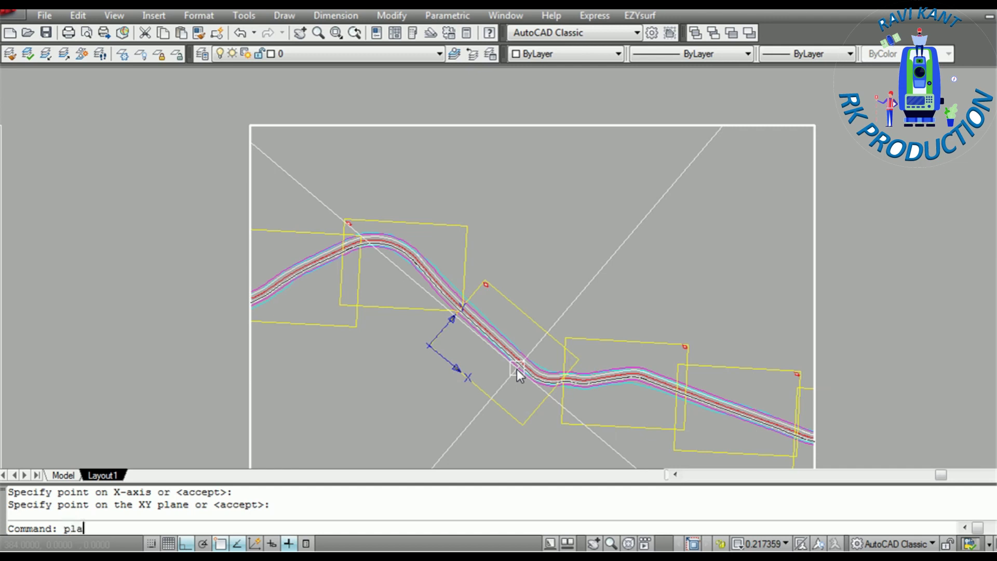
text(n)
key(Return)
key(Return)
Window-zoom the copied viewport between the second sheet frame's endpoint corners so its road runs horizontally.
scroll(623, 143, up, 2)
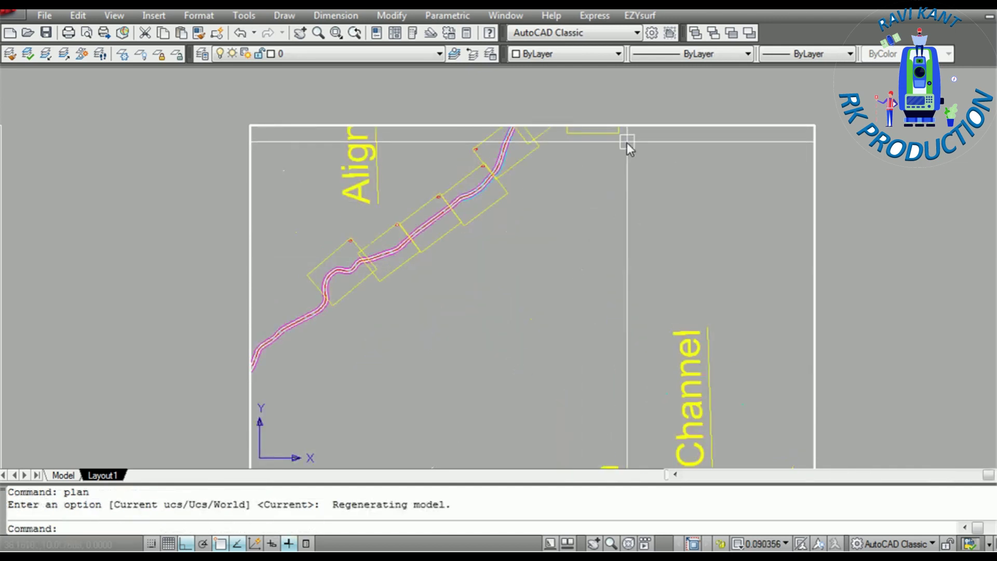
scroll(627, 142, down, 3)
text(z)
key(Return)
text(w)
key(Return)
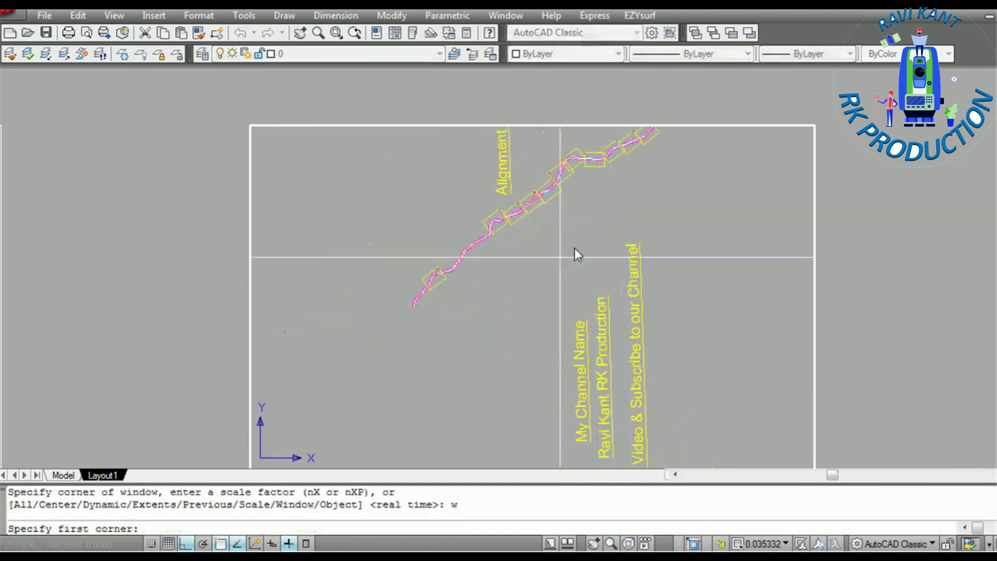
scroll(563, 176, down, 2)
scroll(558, 259, up, 6)
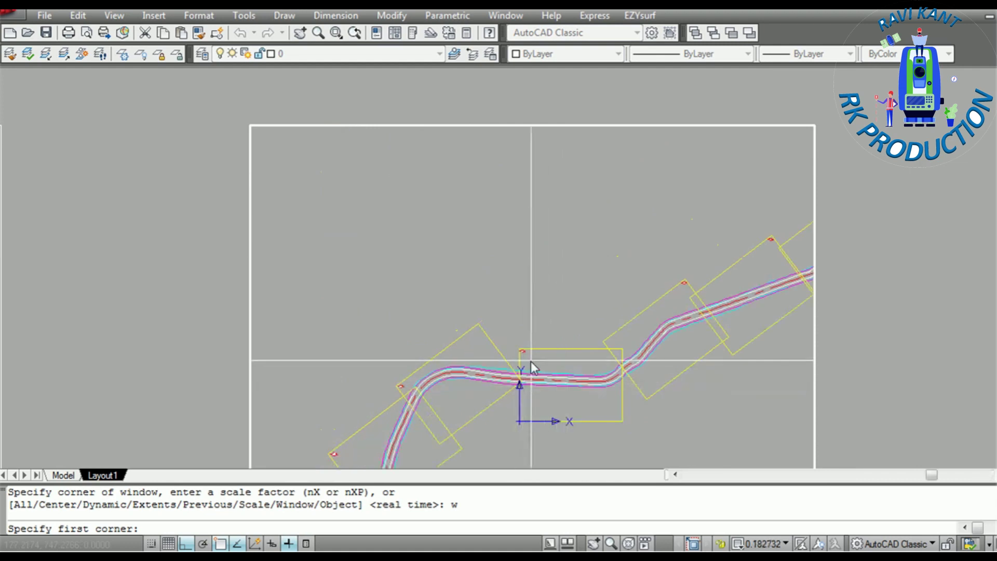
shift+right_click(531, 362)
click(576, 91)
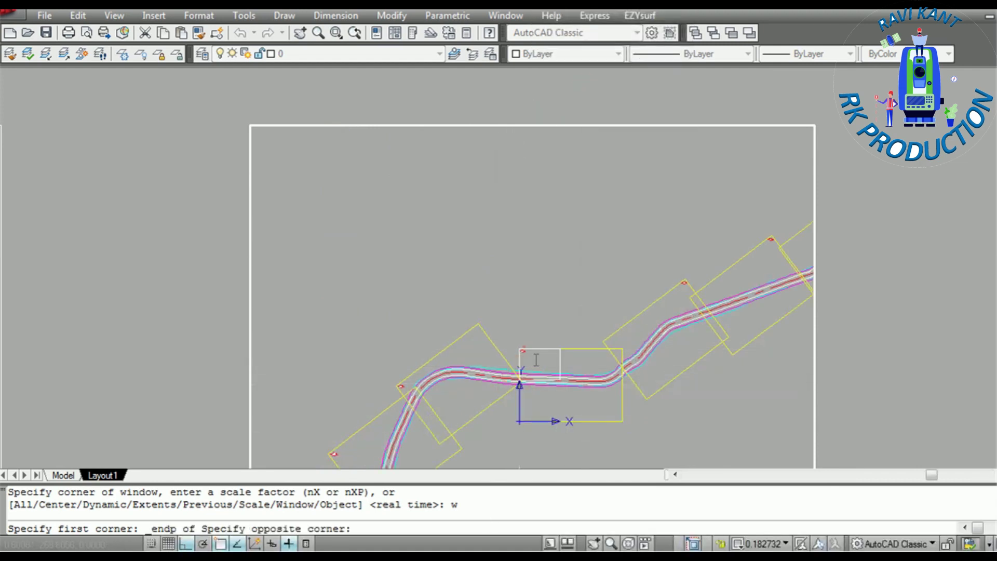
shift+right_click(631, 419)
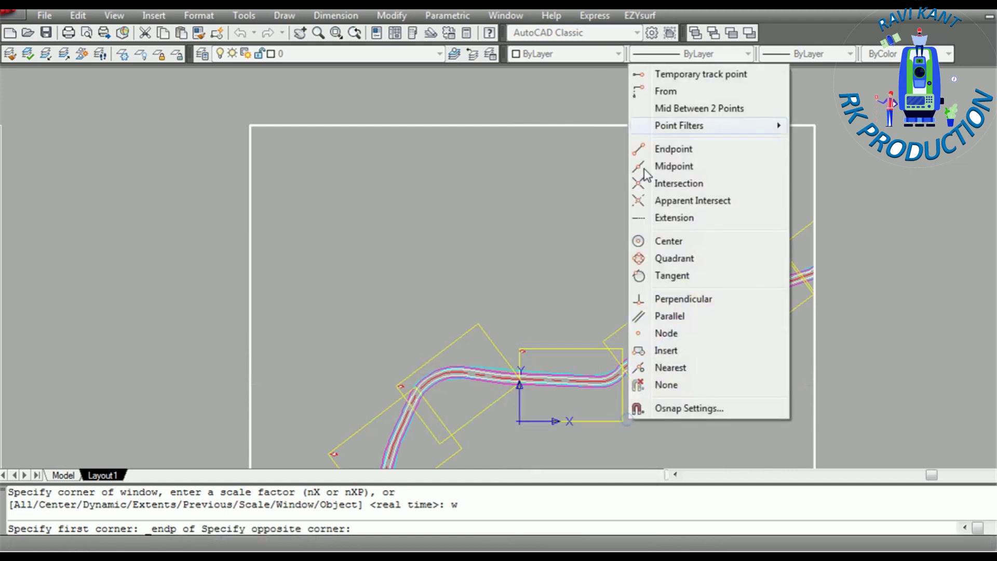
click(693, 150)
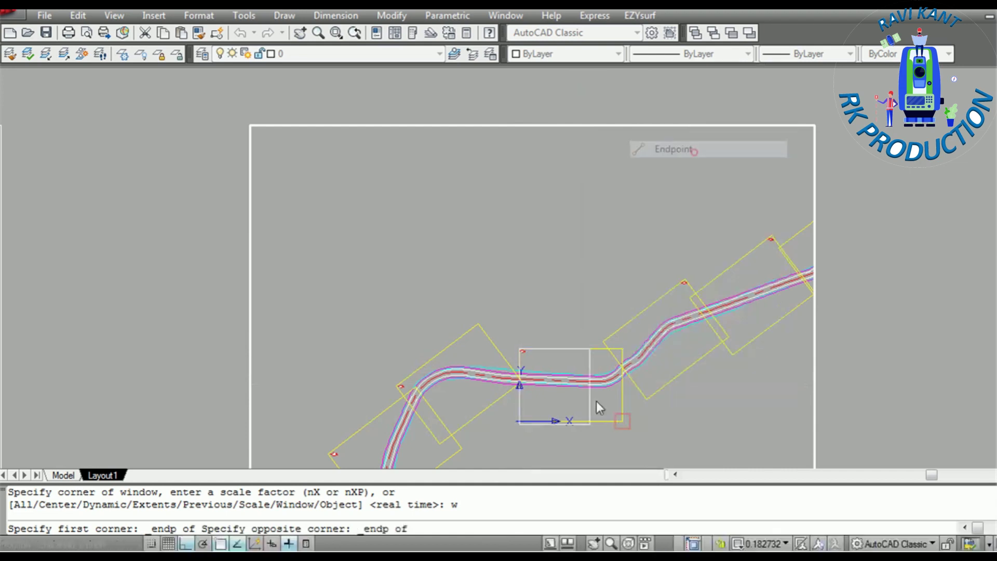
click(628, 417)
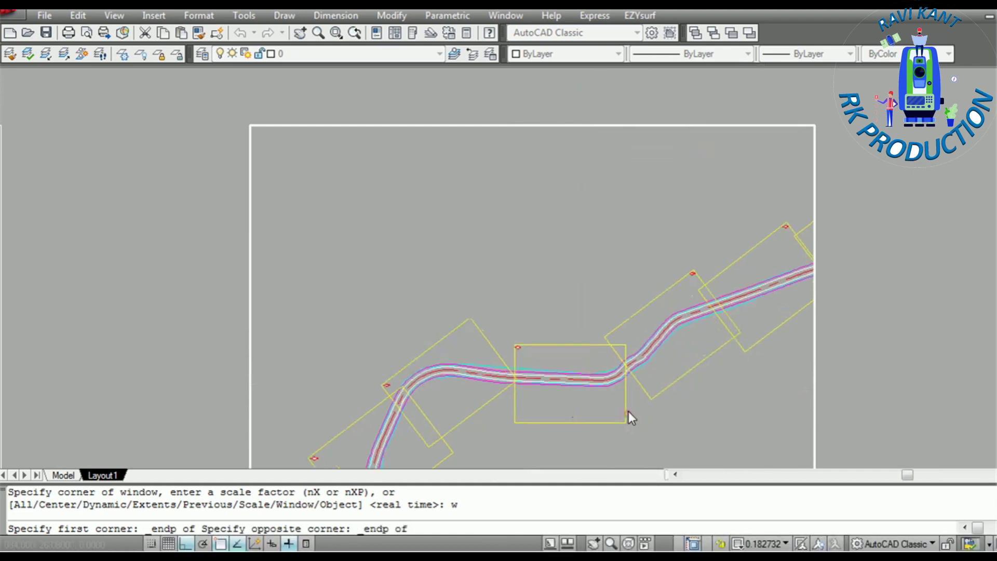
Exit the viewport to paper space, review both road viewports, and return to the Model tab.
double_click(156, 272)
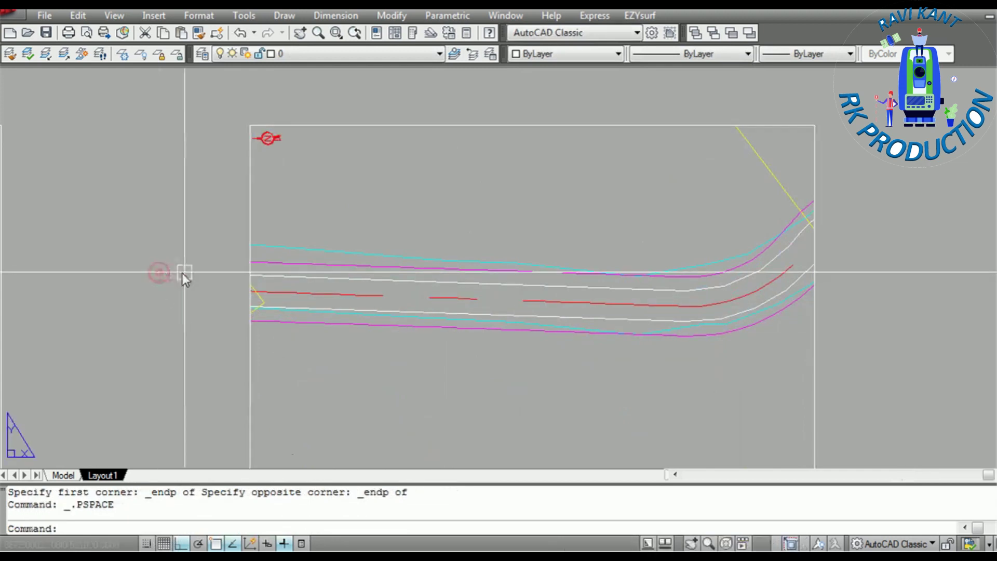
scroll(182, 273, down, 4)
scroll(251, 272, up, 3)
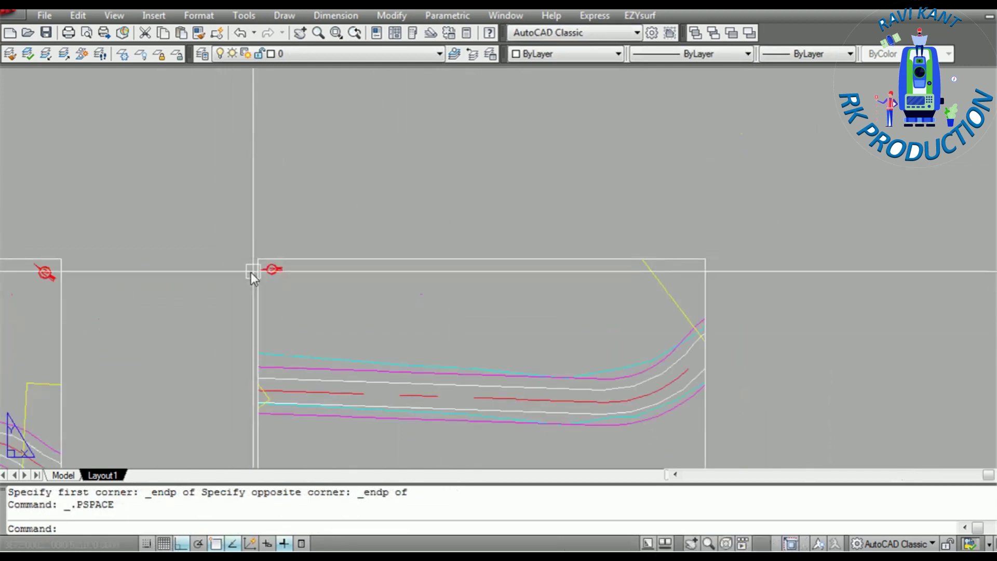
scroll(532, 303, down, 5)
scroll(439, 306, up, 4)
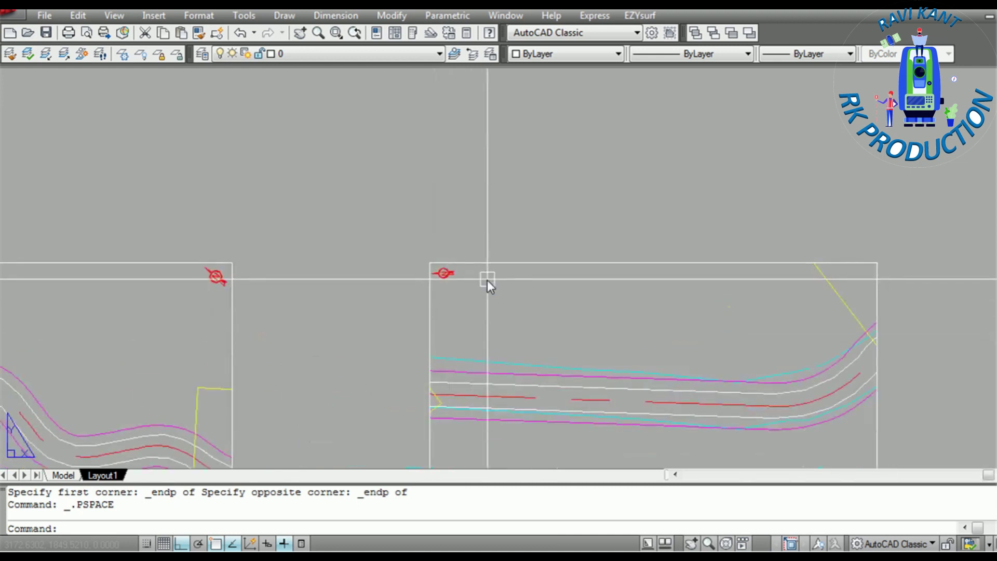
scroll(448, 242, down, 4)
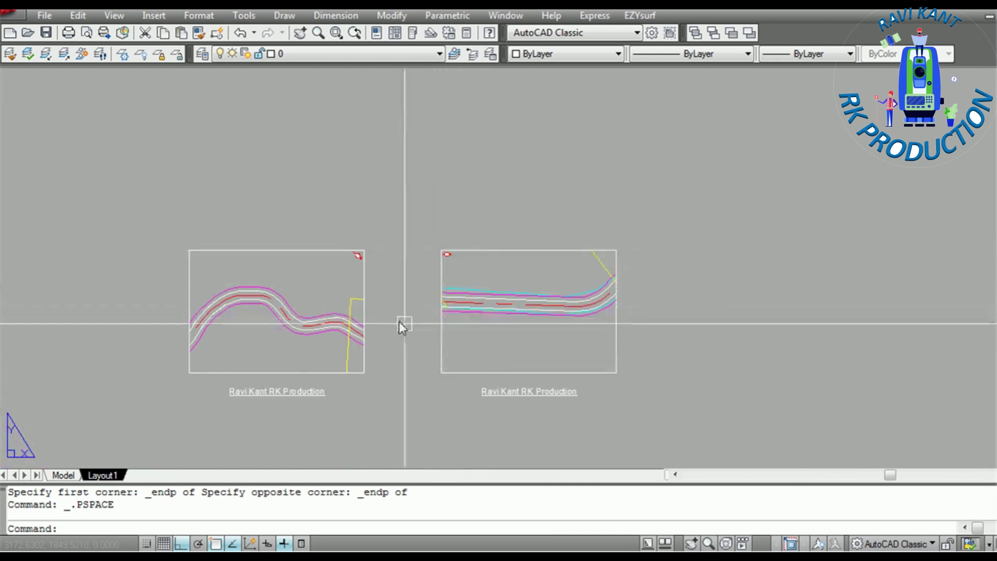
click(64, 475)
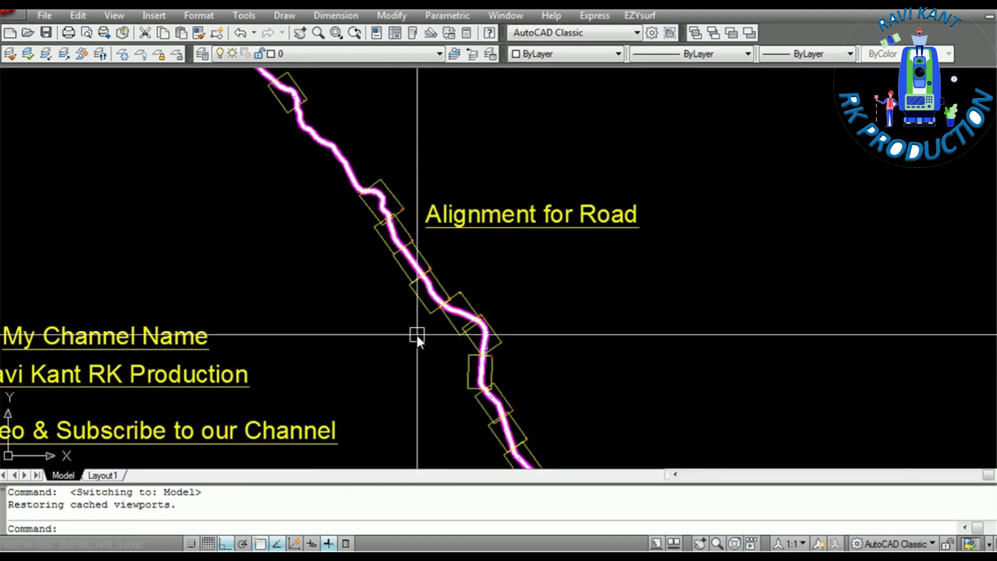
Zoom in on the alignment near the 'Alignment for Road' text and start the UCS command.
key(Escape)
key(Escape)
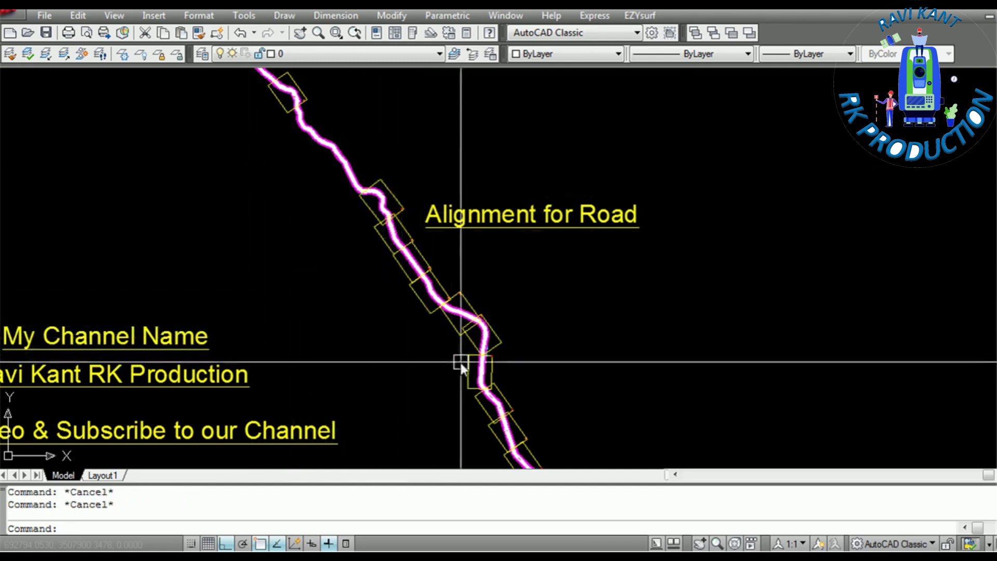
scroll(353, 223, up, 3)
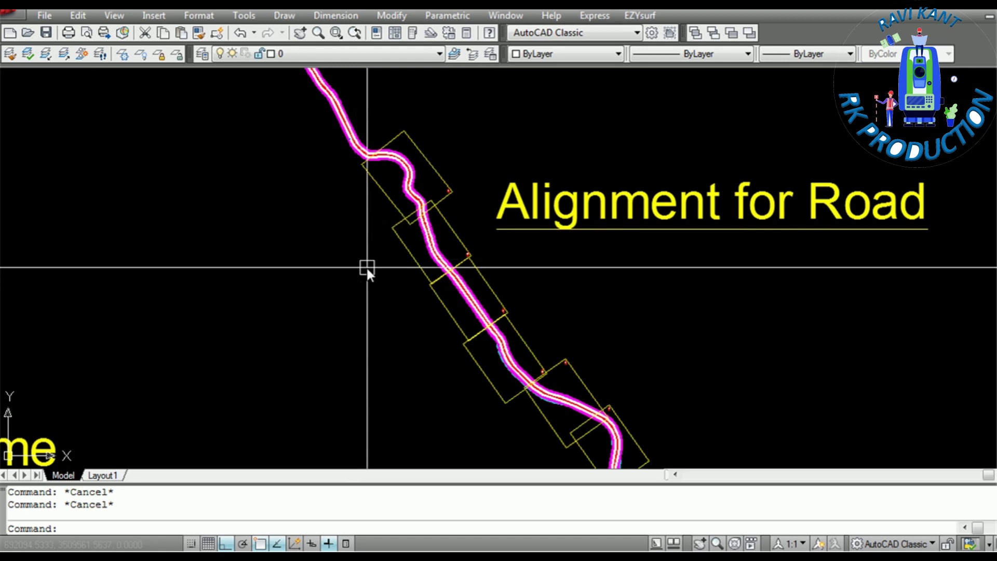
text(s)
key(Return)
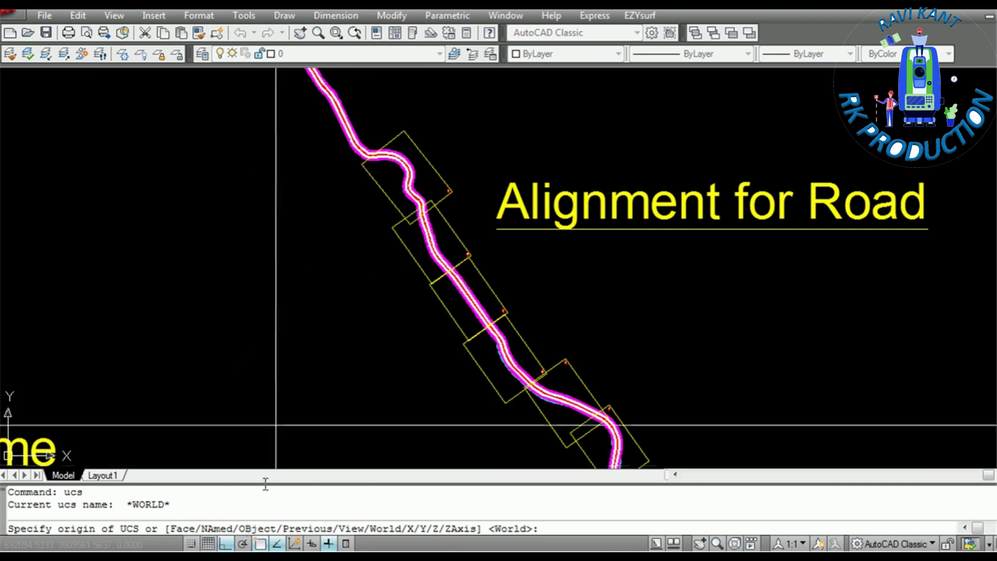
Align the UCS to the first sheet rectangle using the Object option.
text(ob)
key(Return)
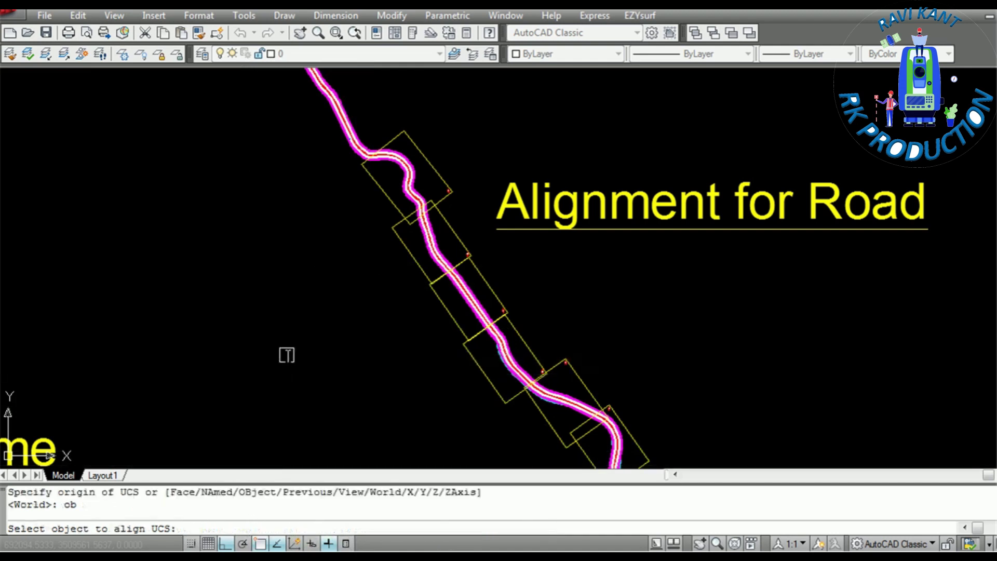
scroll(397, 150, up, 5)
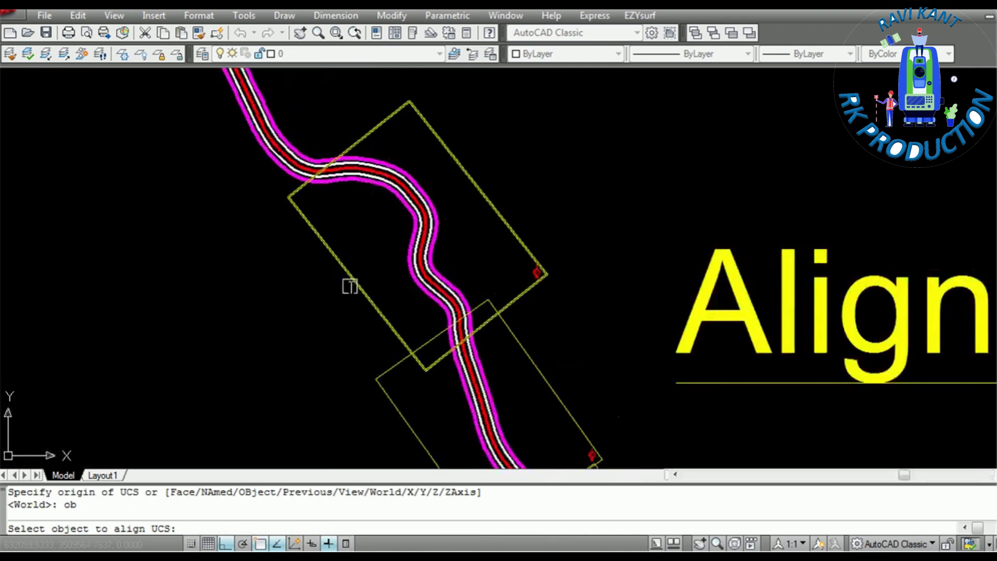
click(356, 284)
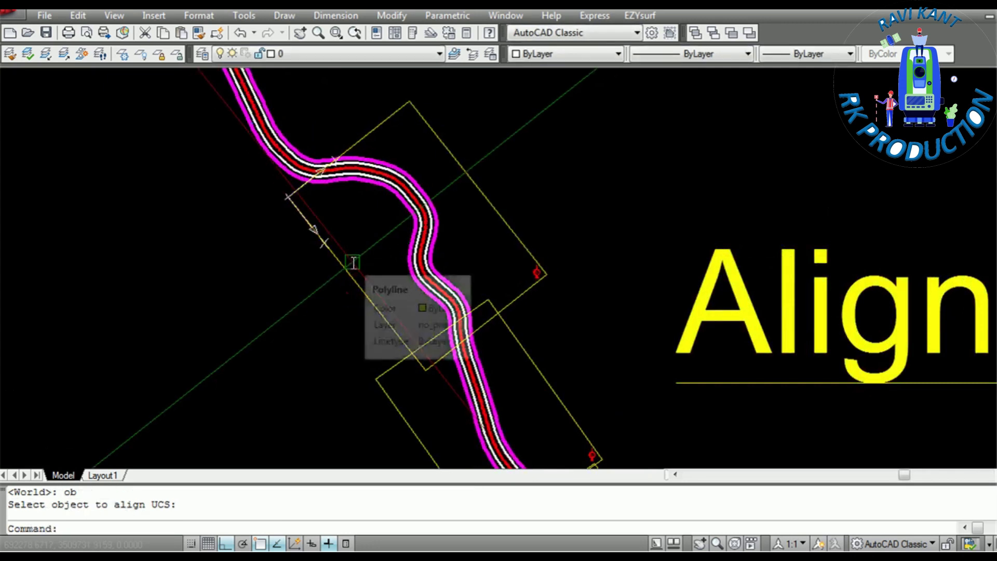
scroll(350, 286, down, 4)
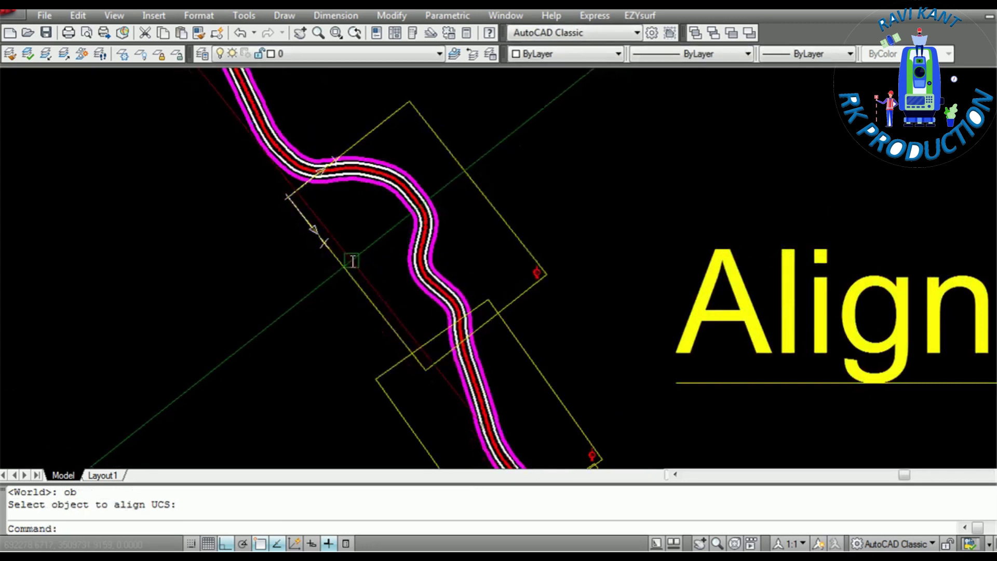
scroll(285, 320, up, 2)
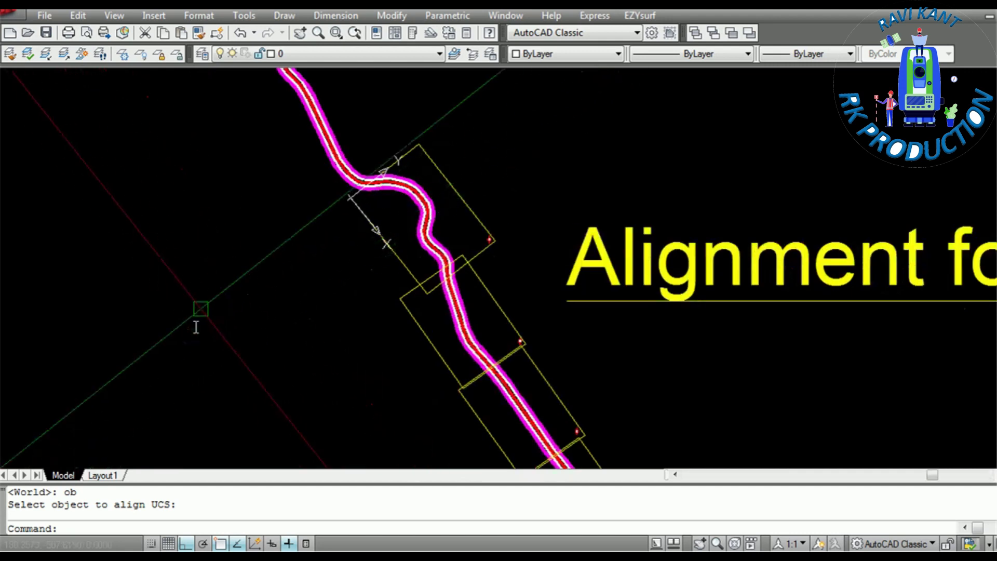
scroll(270, 351, down, 2)
scroll(241, 312, up, 1)
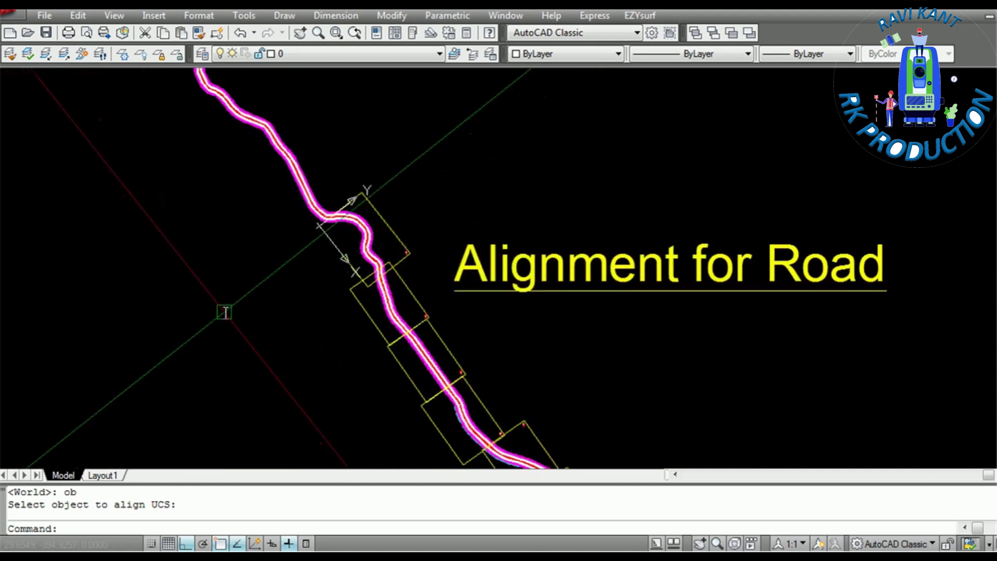
Draw two test polylines across the sheet to check the rotated axes.
key(Return)
click(178, 371)
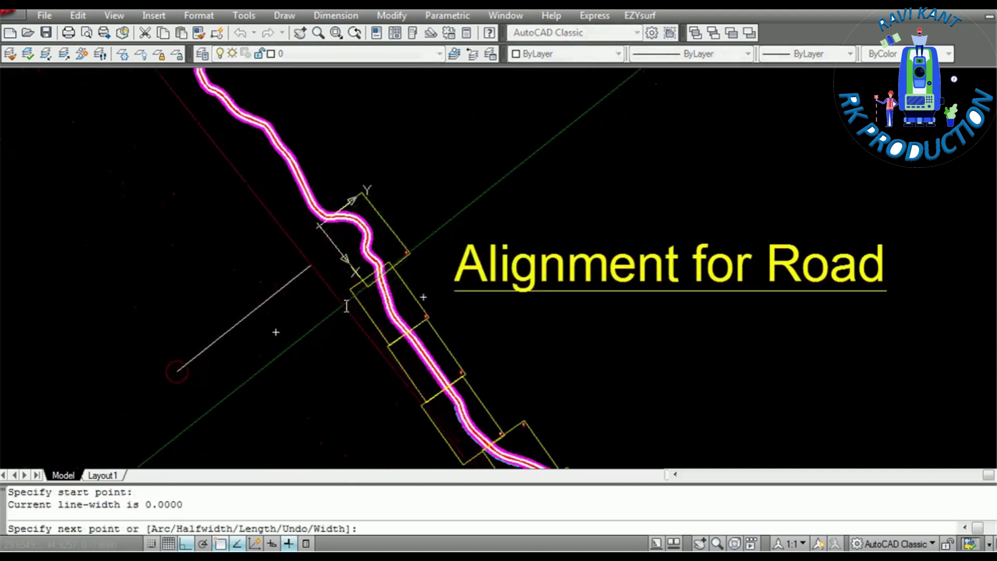
click(294, 322)
key(Escape)
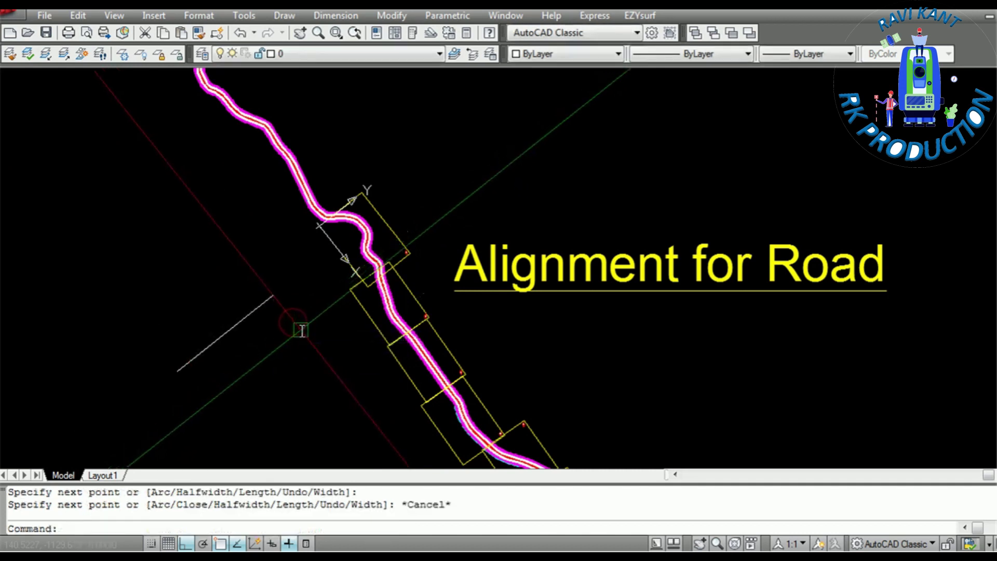
key(Return)
click(185, 257)
click(290, 387)
key(Escape)
key(Escape)
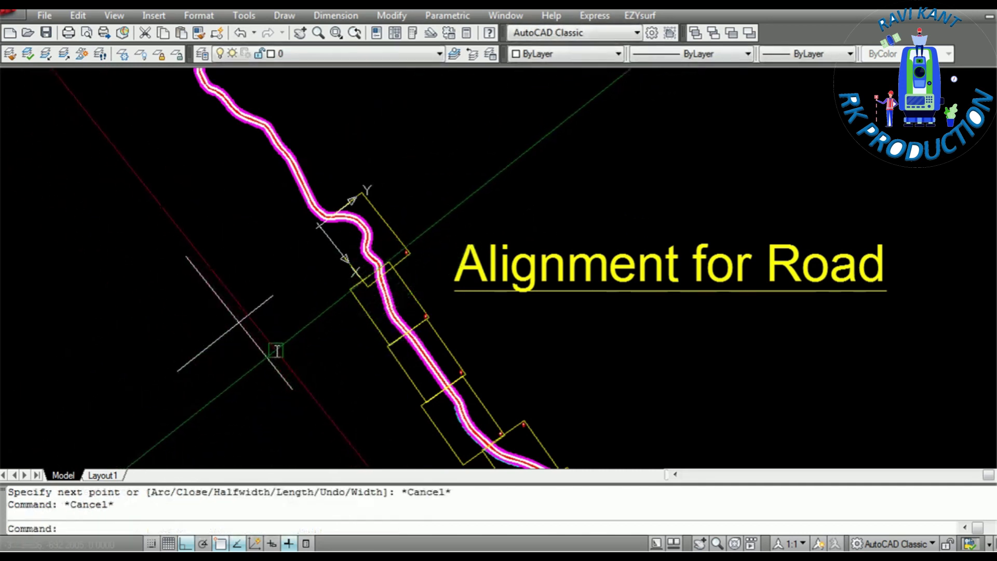
Erase the two test polylines with a crossing selection.
text(e)
key(Return)
click(276, 351)
click(189, 372)
key(Return)
key(Escape)
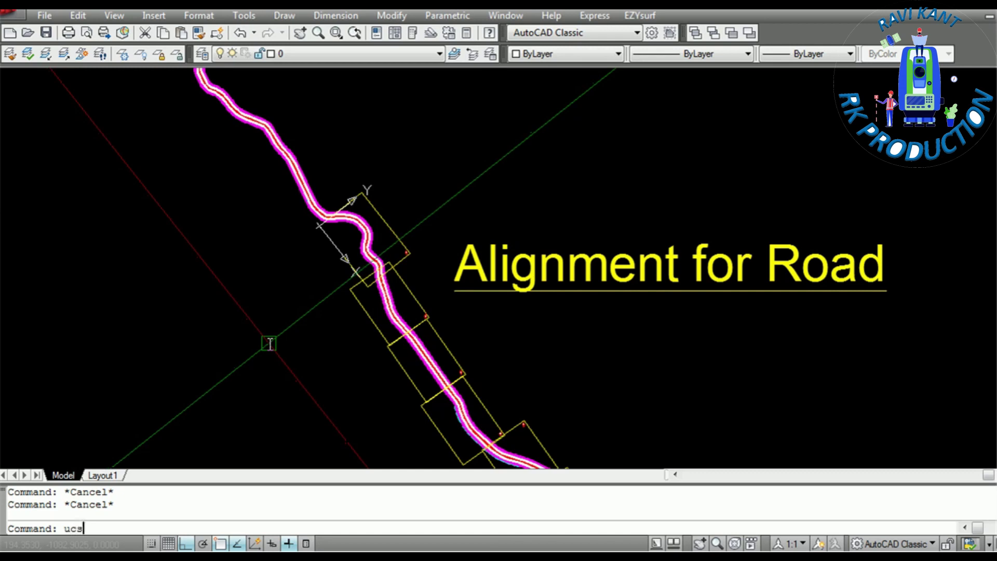
Reset the UCS to World.
text(ucs)
key(Return)
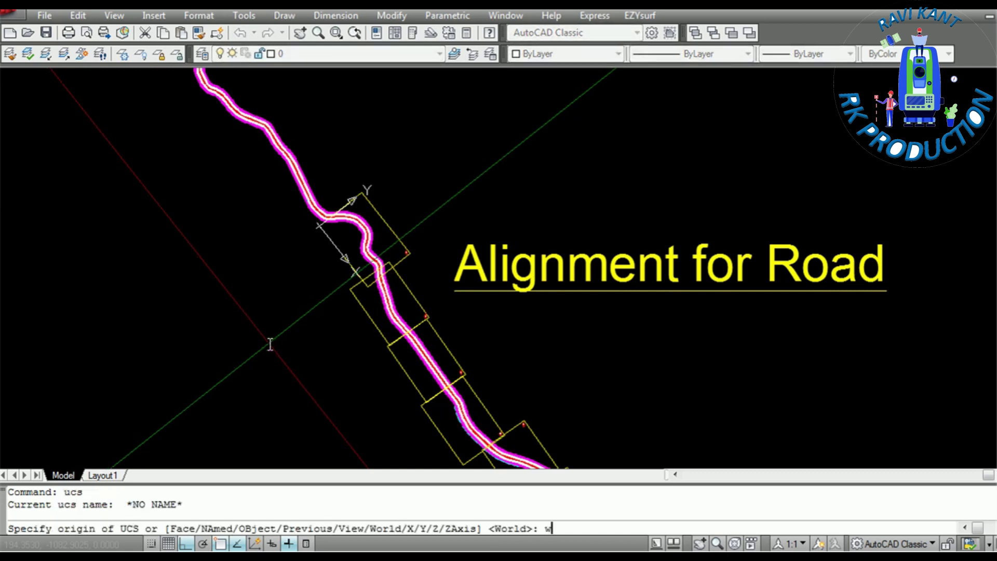
key(Return)
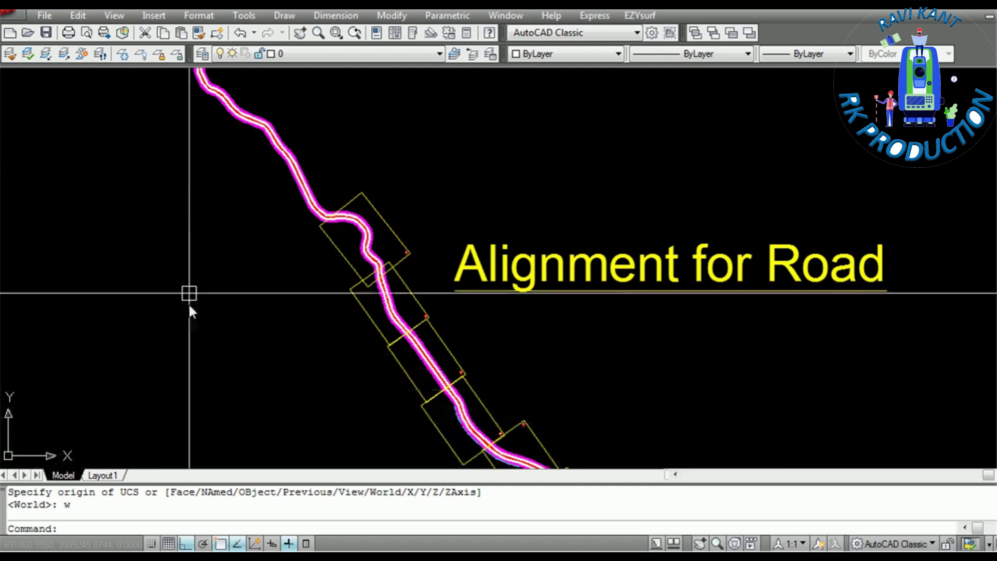
Zoom to extents to fit the whole road alignment drawing.
scroll(281, 296, down, 4)
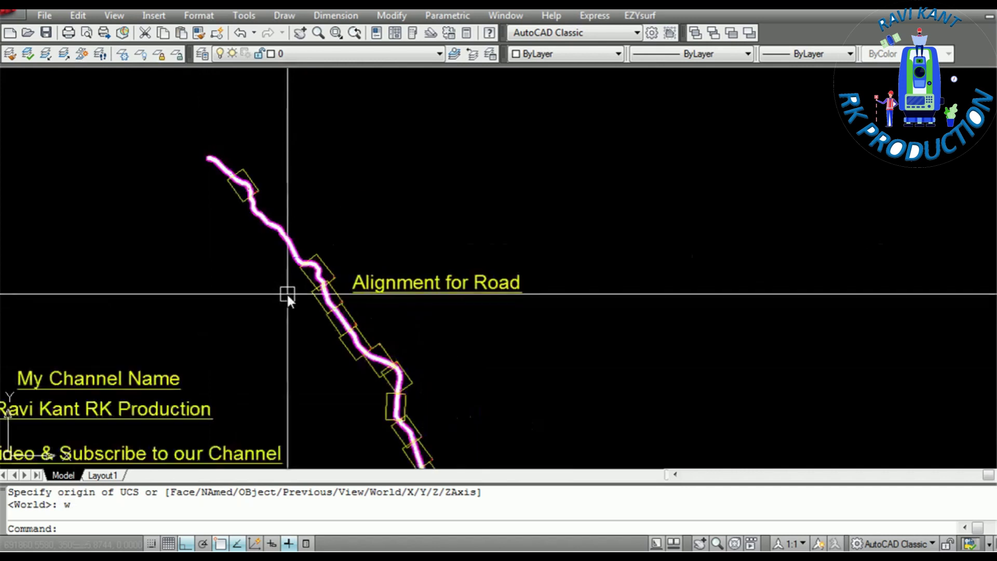
text(z)
key(Return)
text(e)
key(Return)
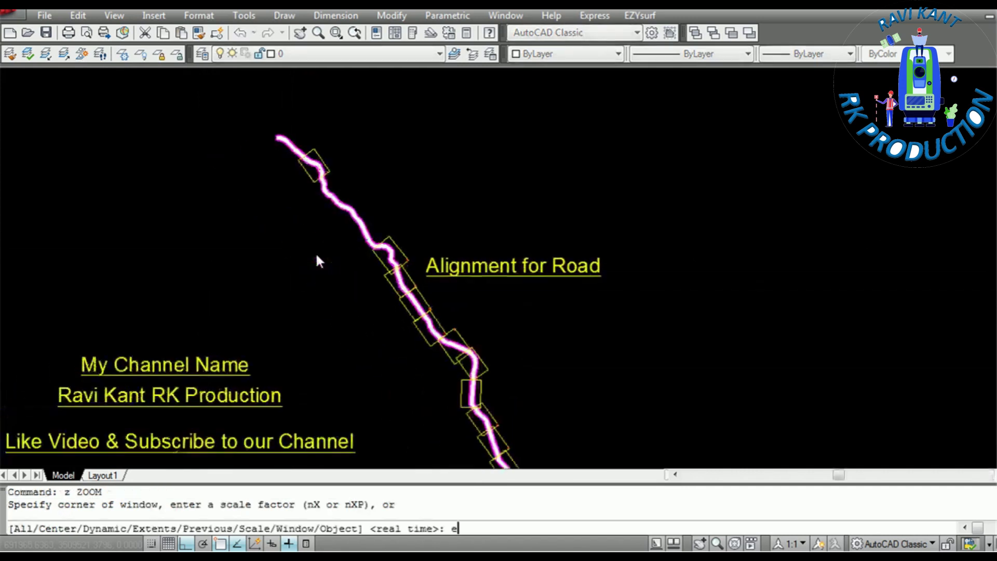